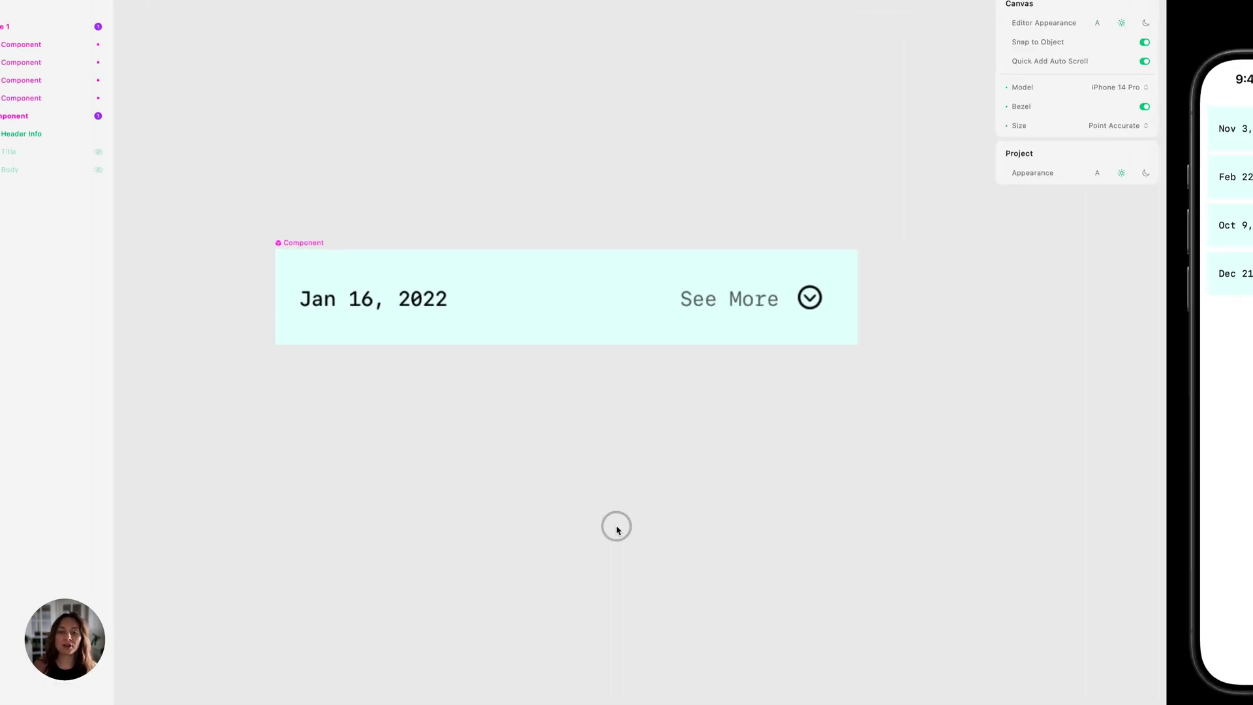
Select the Jan 16, 2022 date card component, showing it in its Collapsed state
left_click(523, 295)
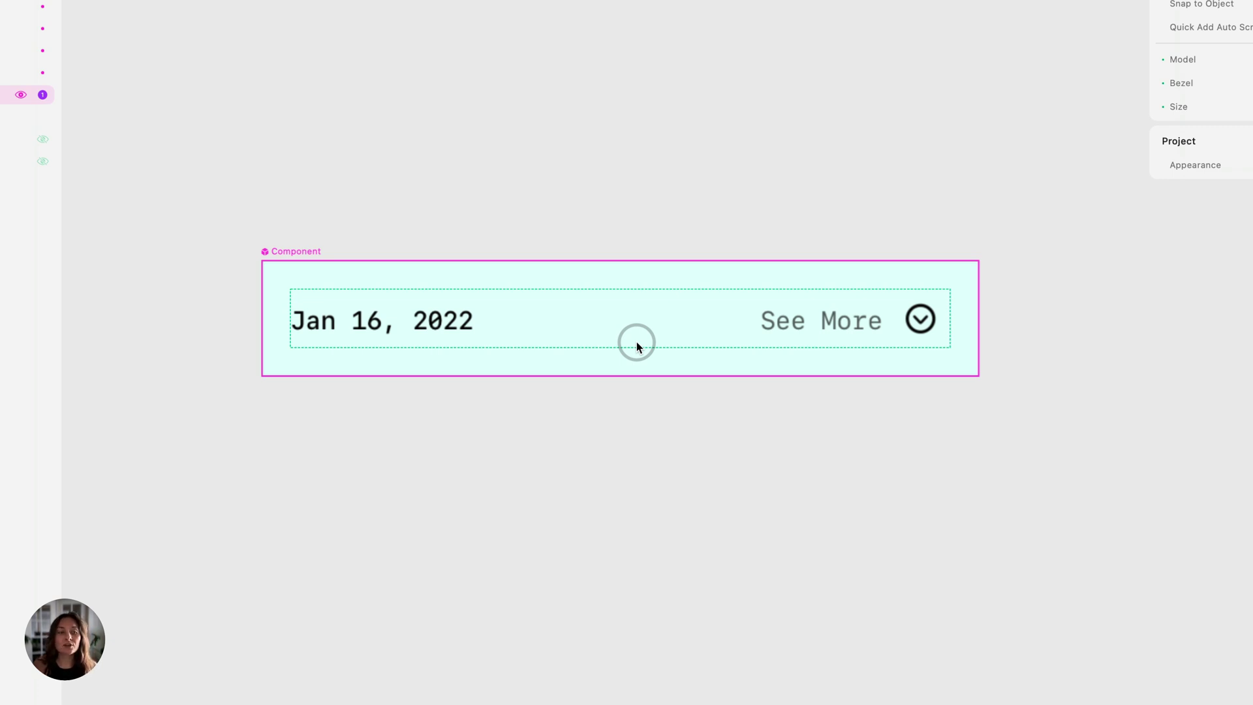
left_click(422, 249)
left_click(269, 250)
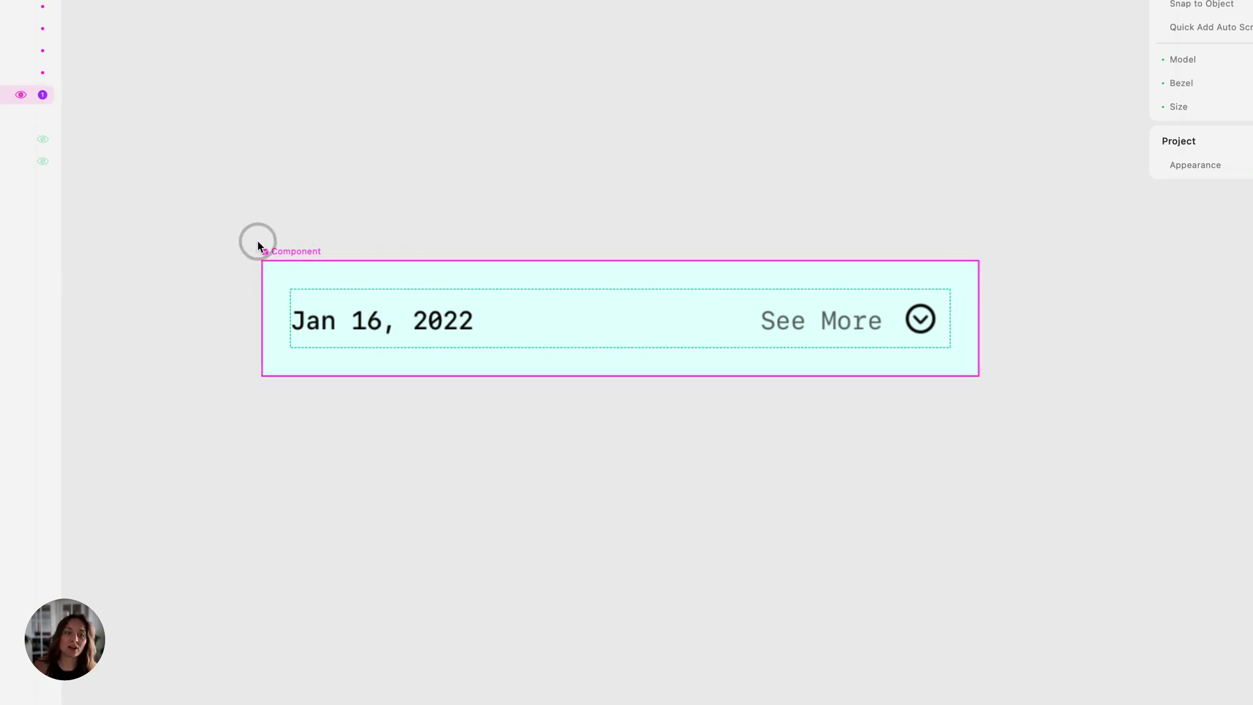
left_click(237, 252)
left_click(275, 265)
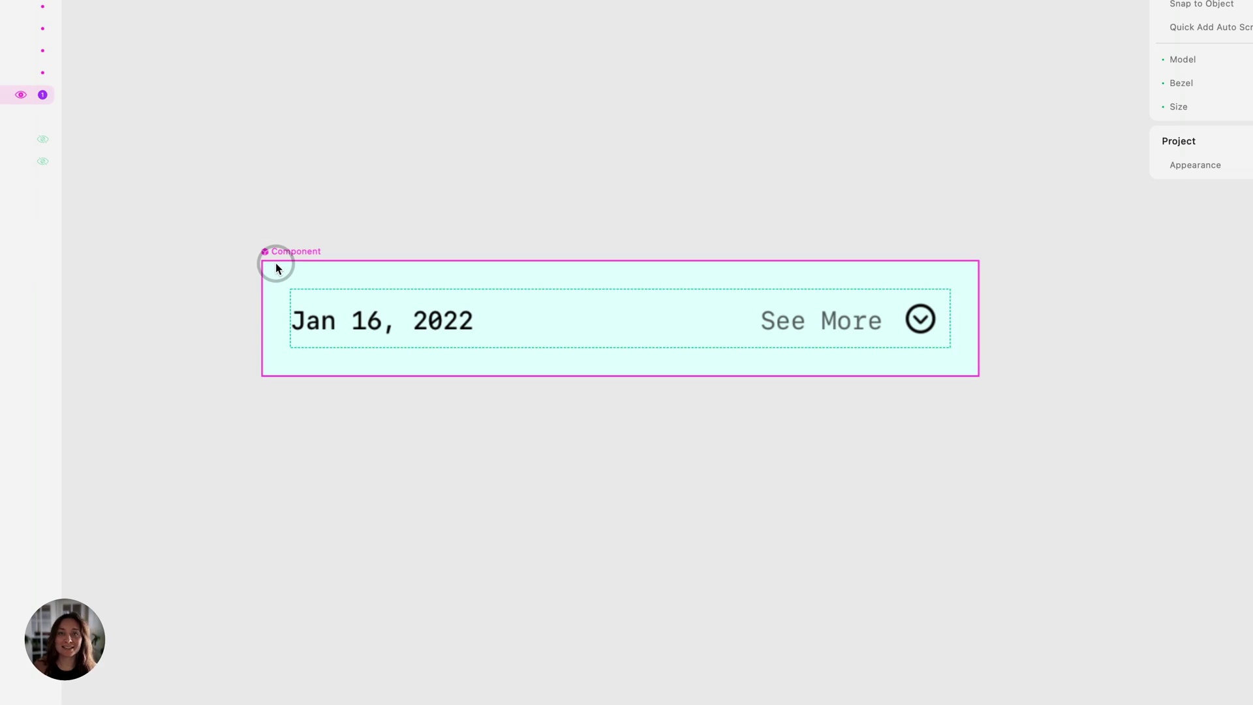
left_click(259, 230)
left_click(267, 275)
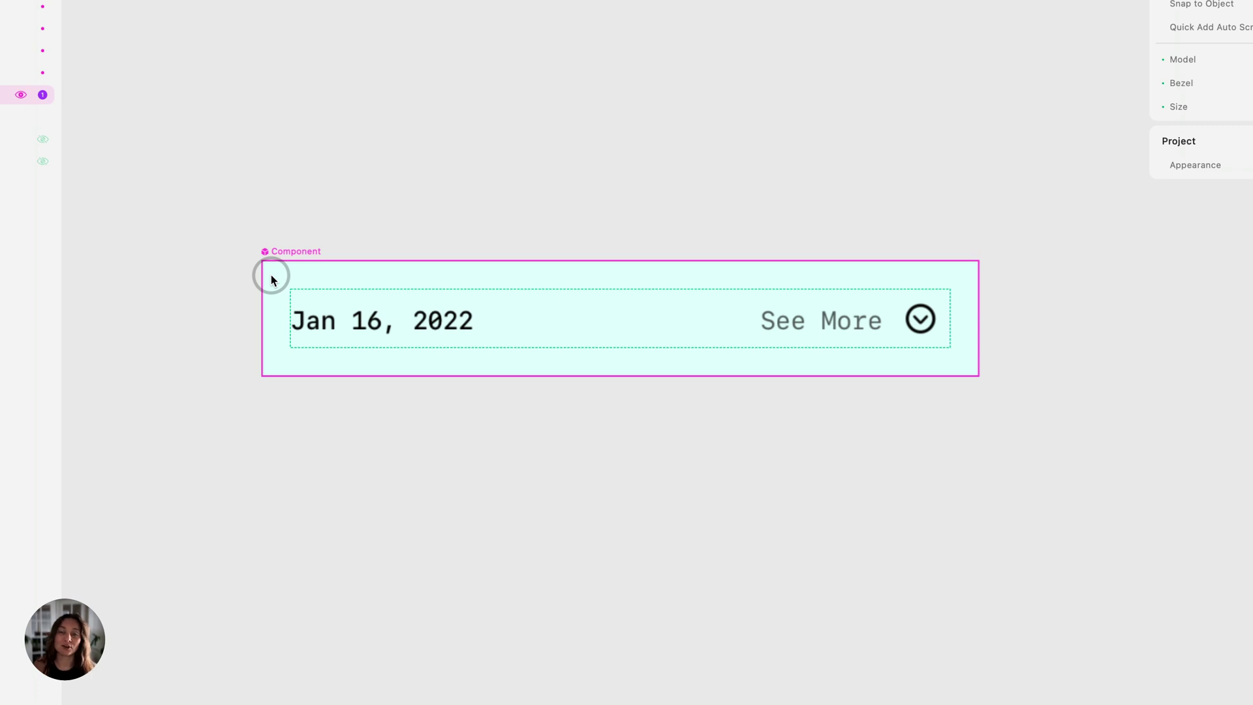
left_click(267, 277)
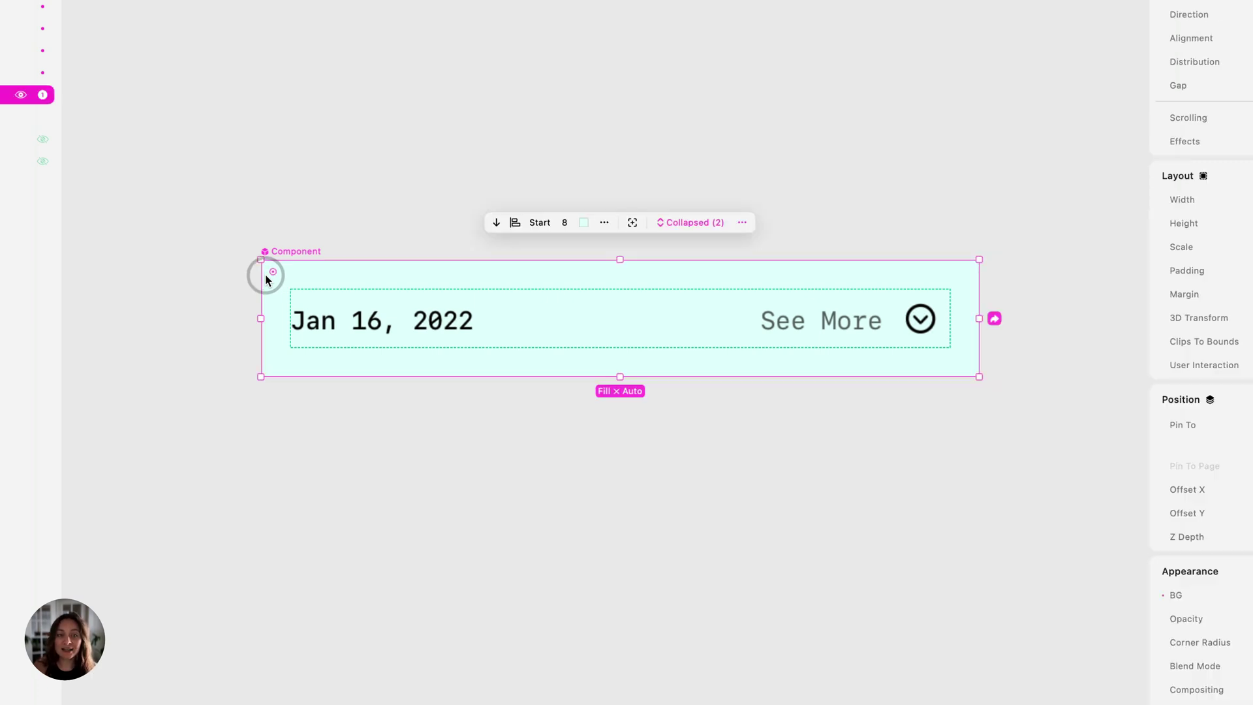
Switch the date card to its Default State and open the component's states for editing
left_click(688, 225)
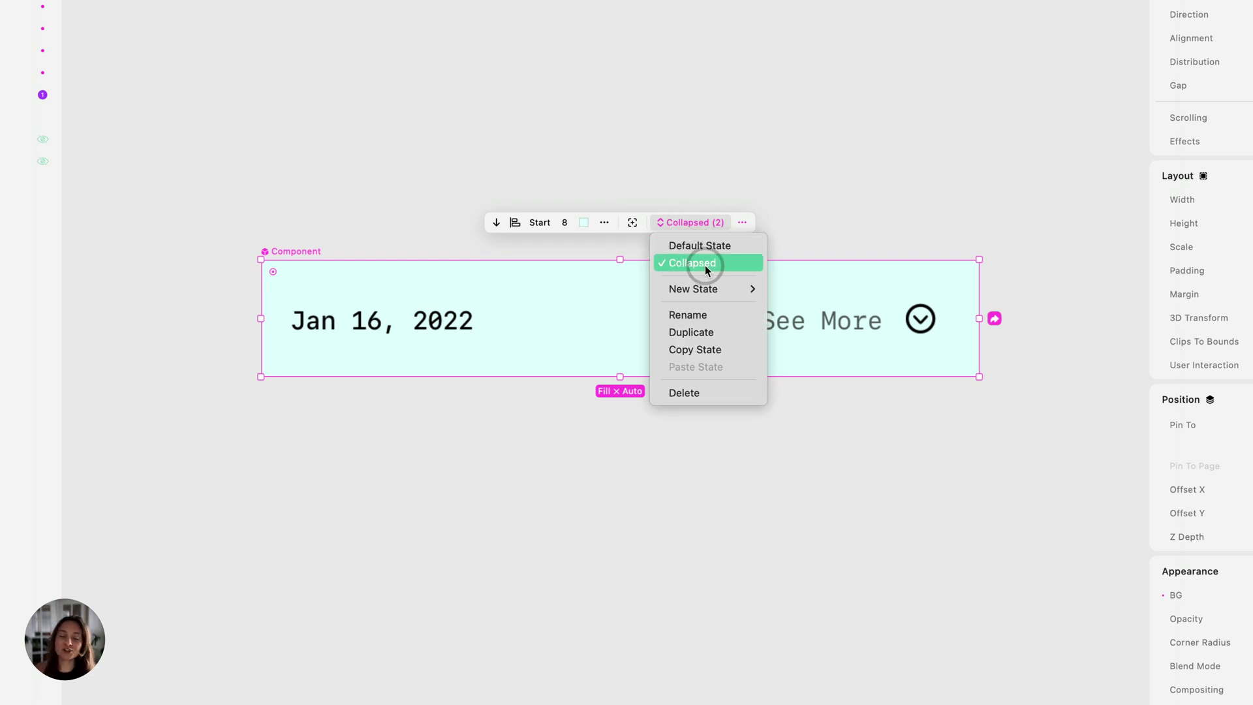
left_click(722, 247)
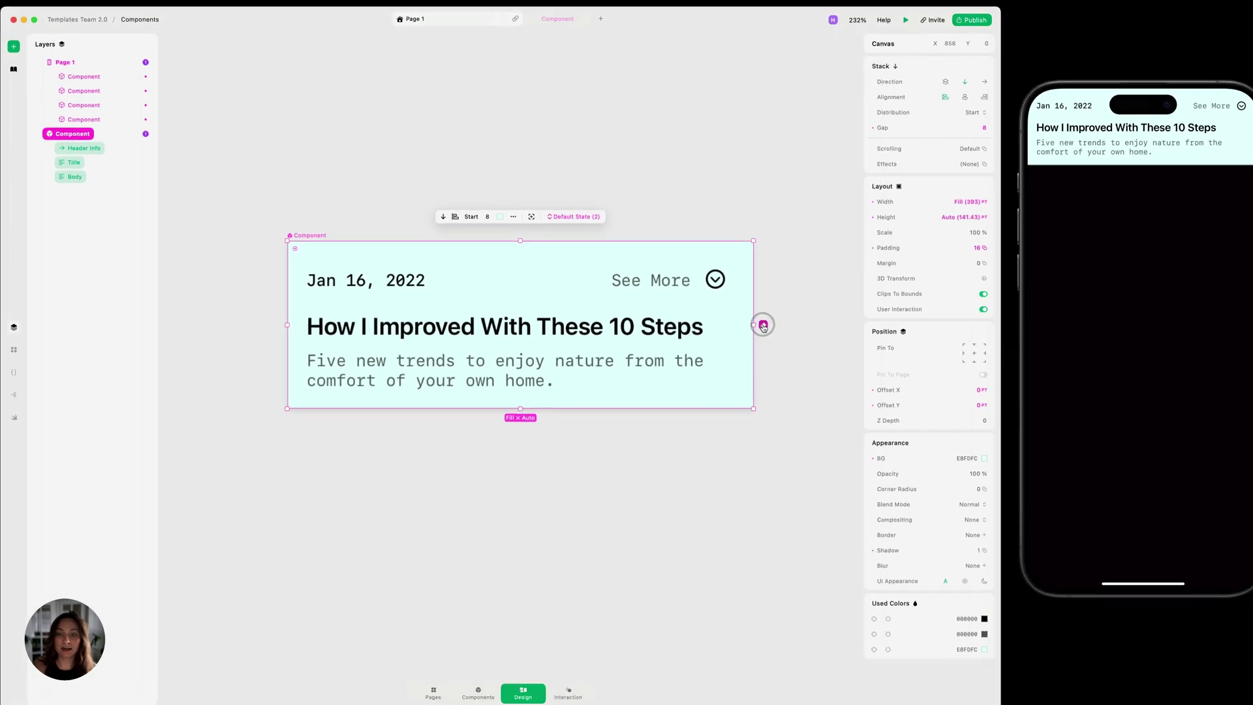
double_click(992, 389)
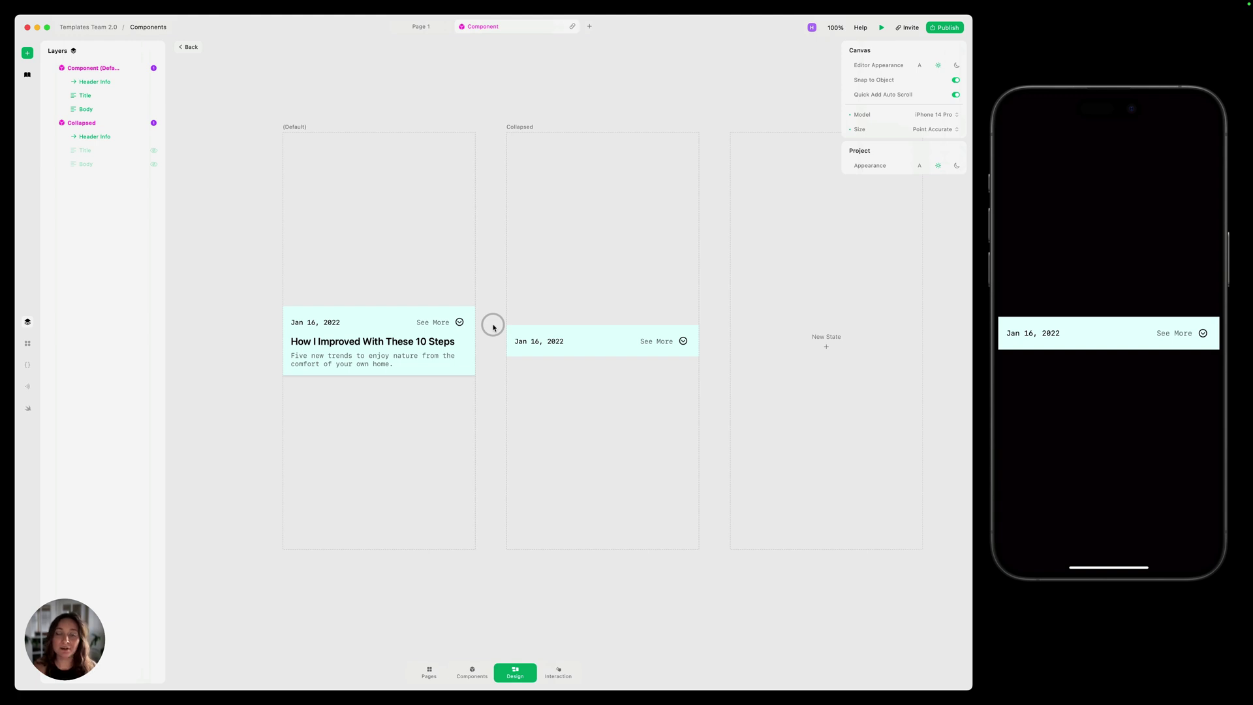
Select the Default state card in the component's editing view
left_click(379, 362)
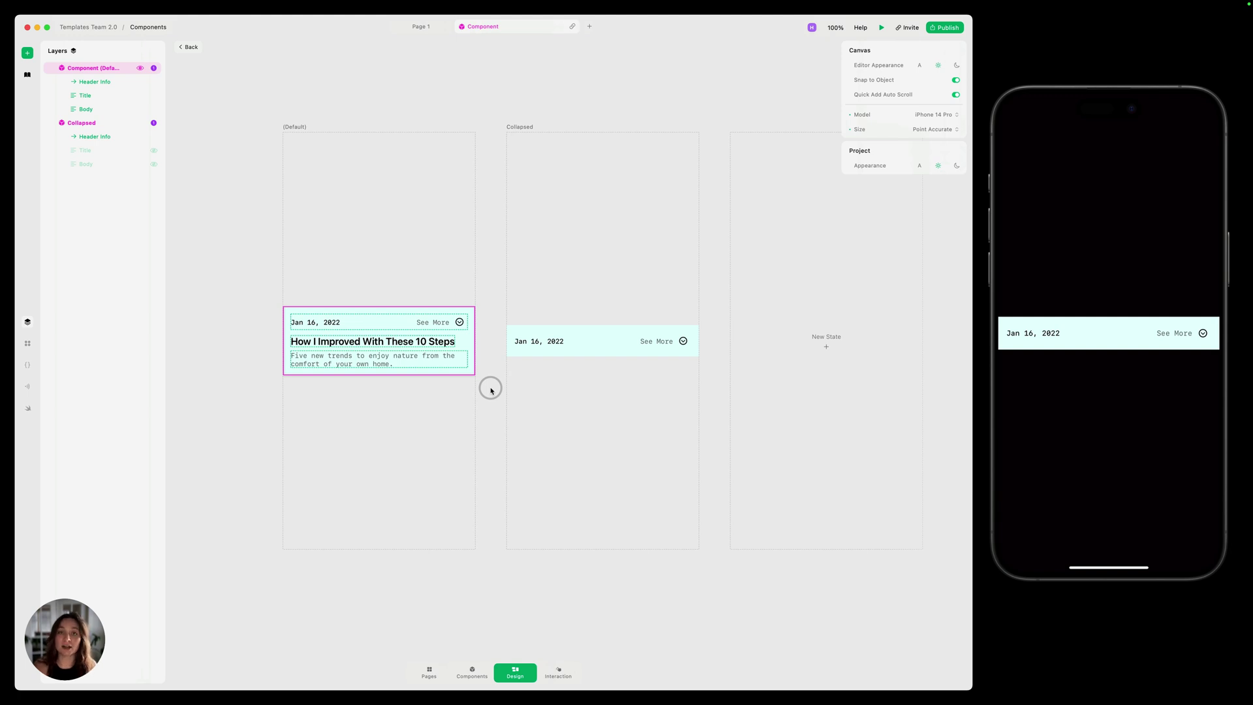
left_click(492, 390)
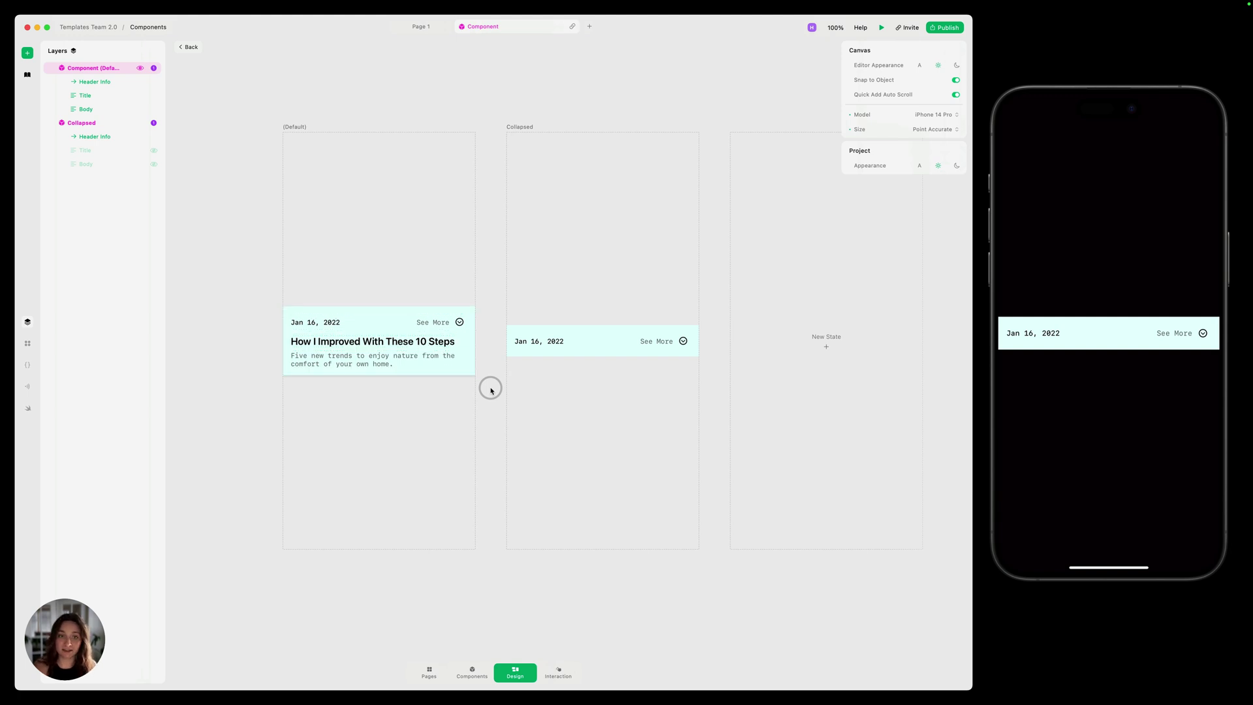
left_click(395, 313)
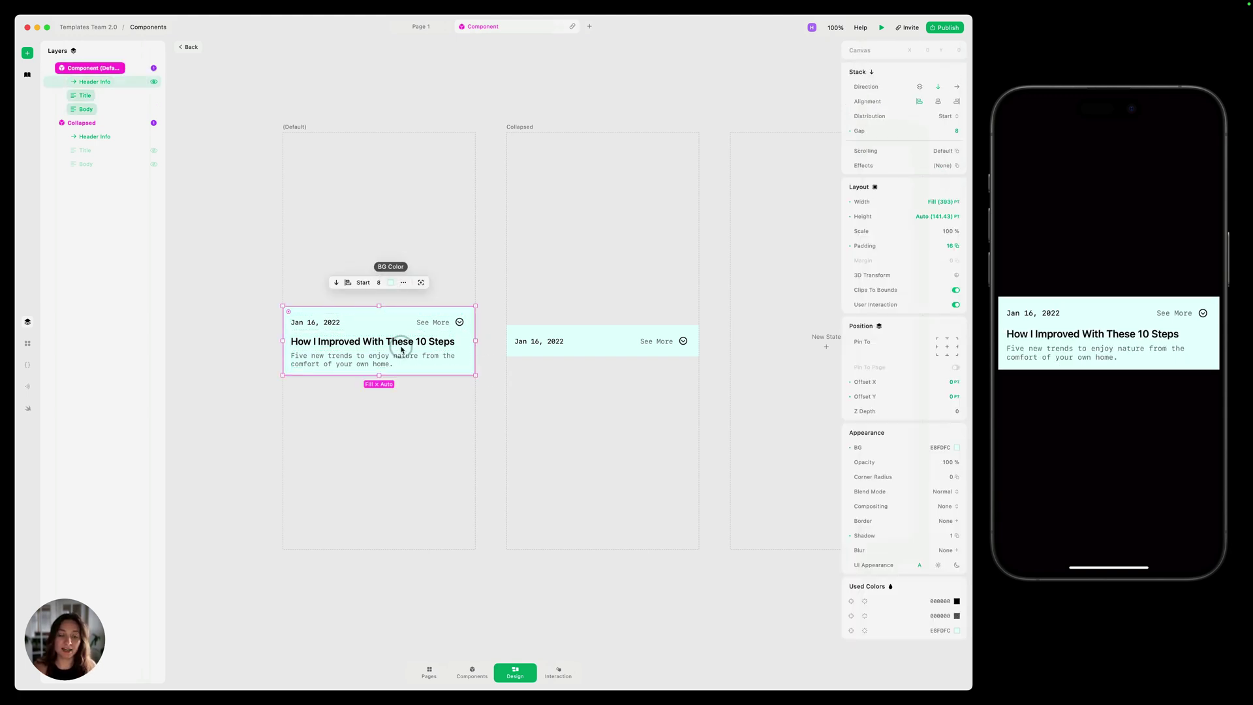
left_click(953, 535)
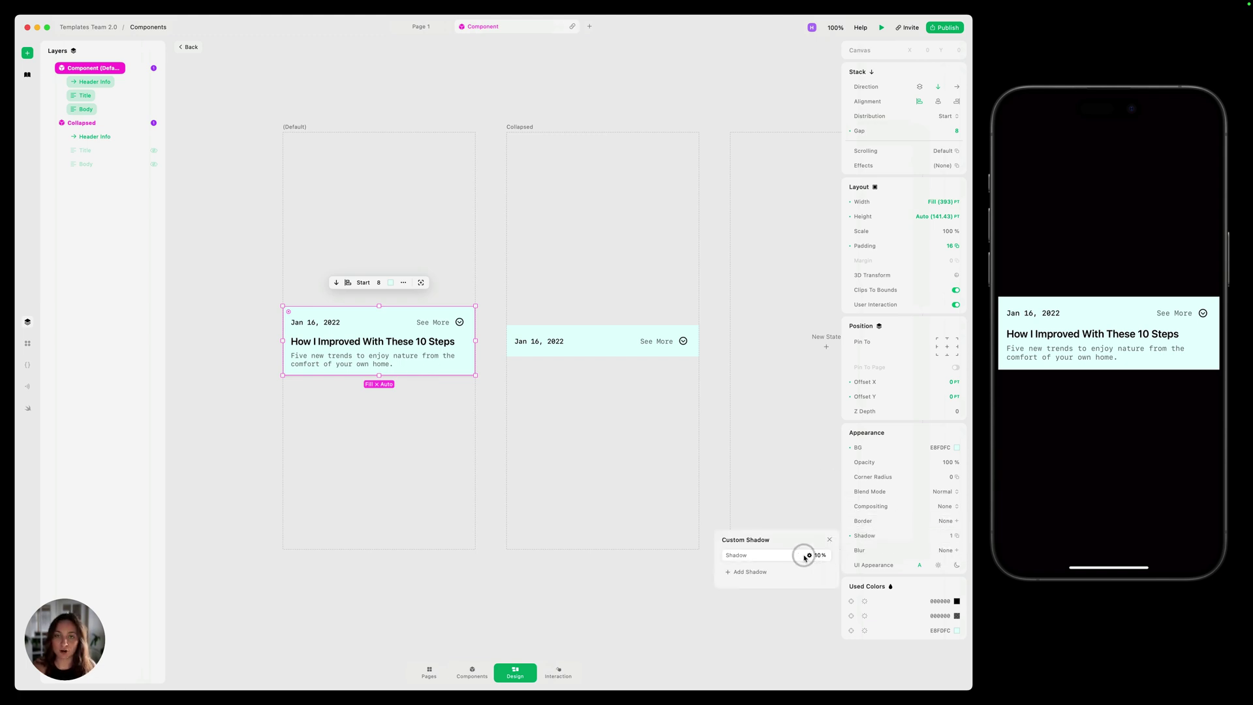
left_click(703, 443)
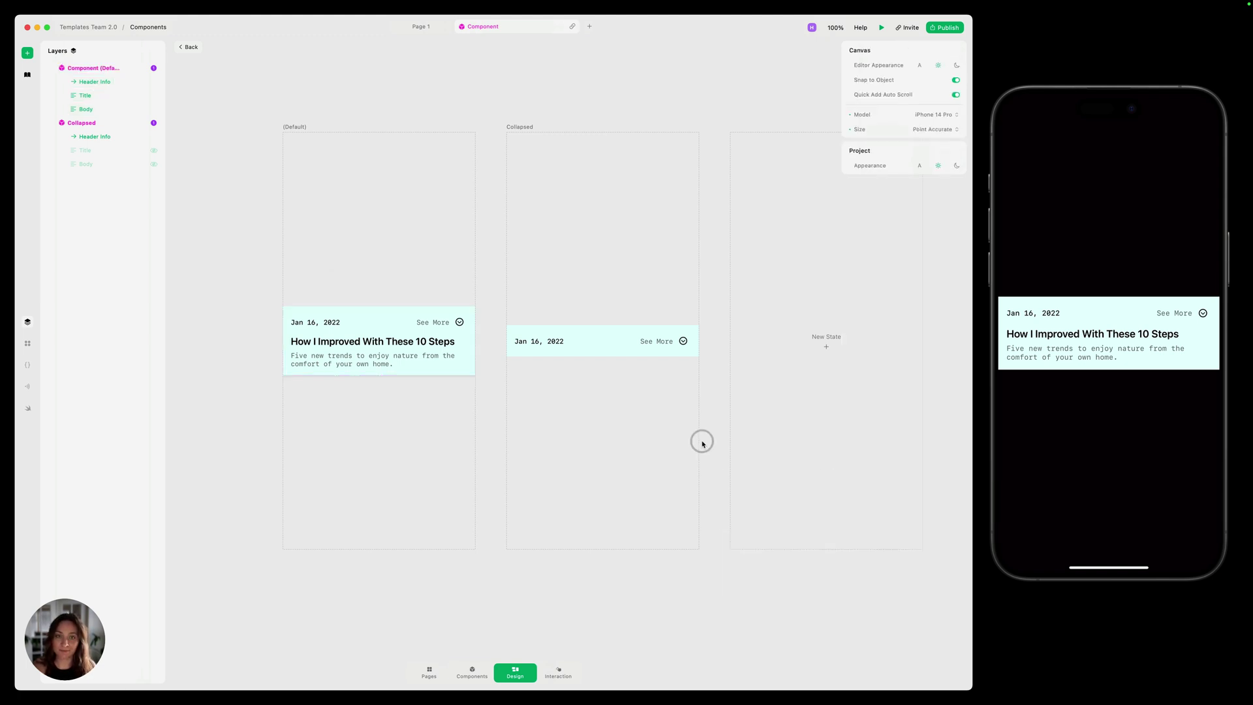
left_click(604, 344)
left_click(952, 536)
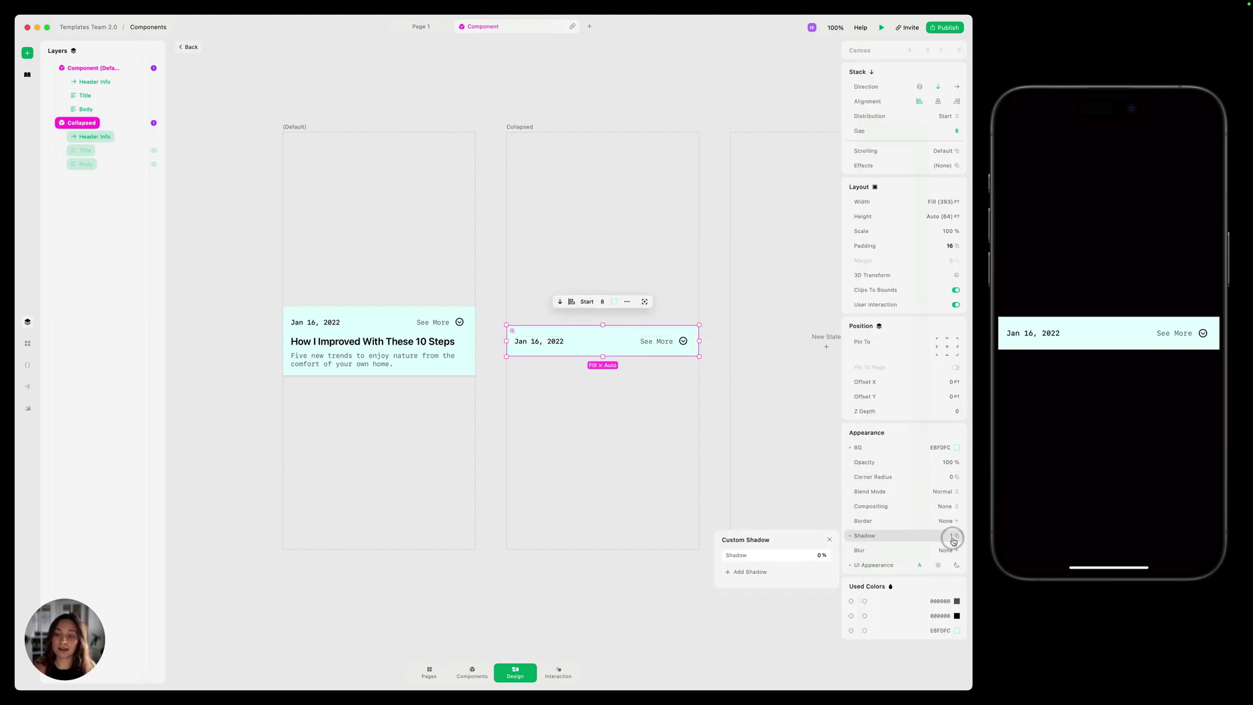
left_click(829, 540)
left_click_drag(859, 483, 806, 511)
left_click(943, 447)
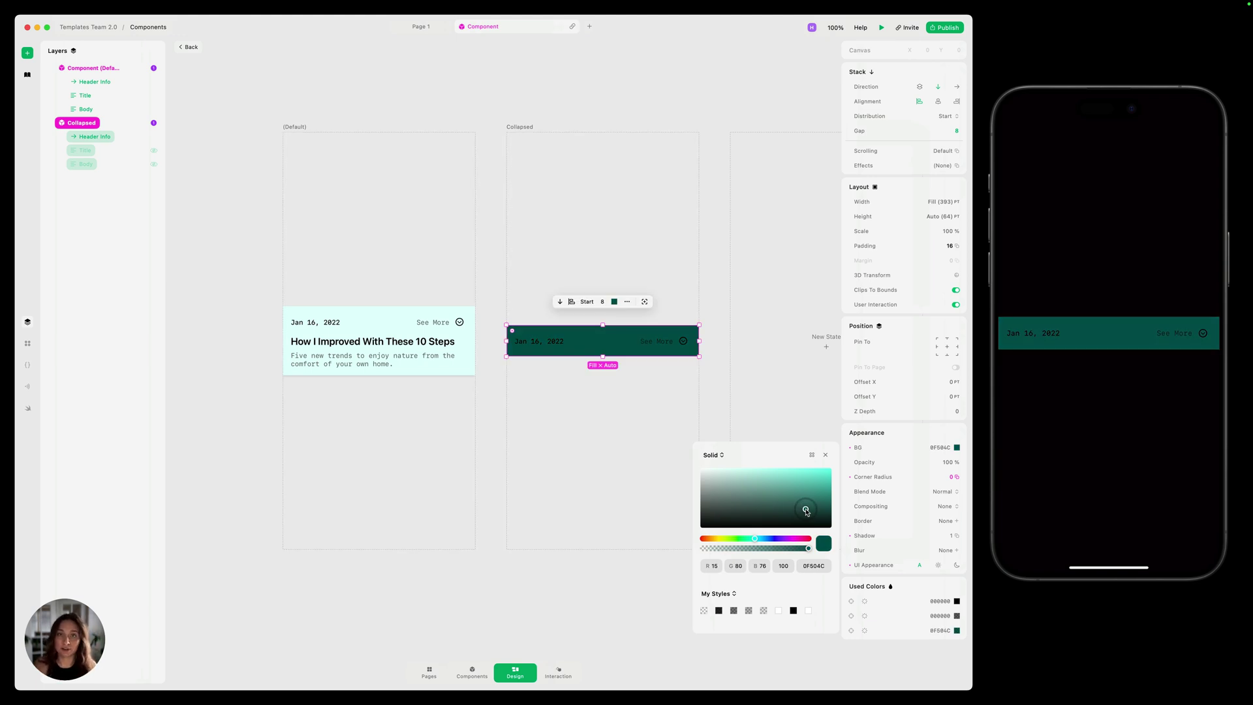
left_click(826, 455)
key("super+z")
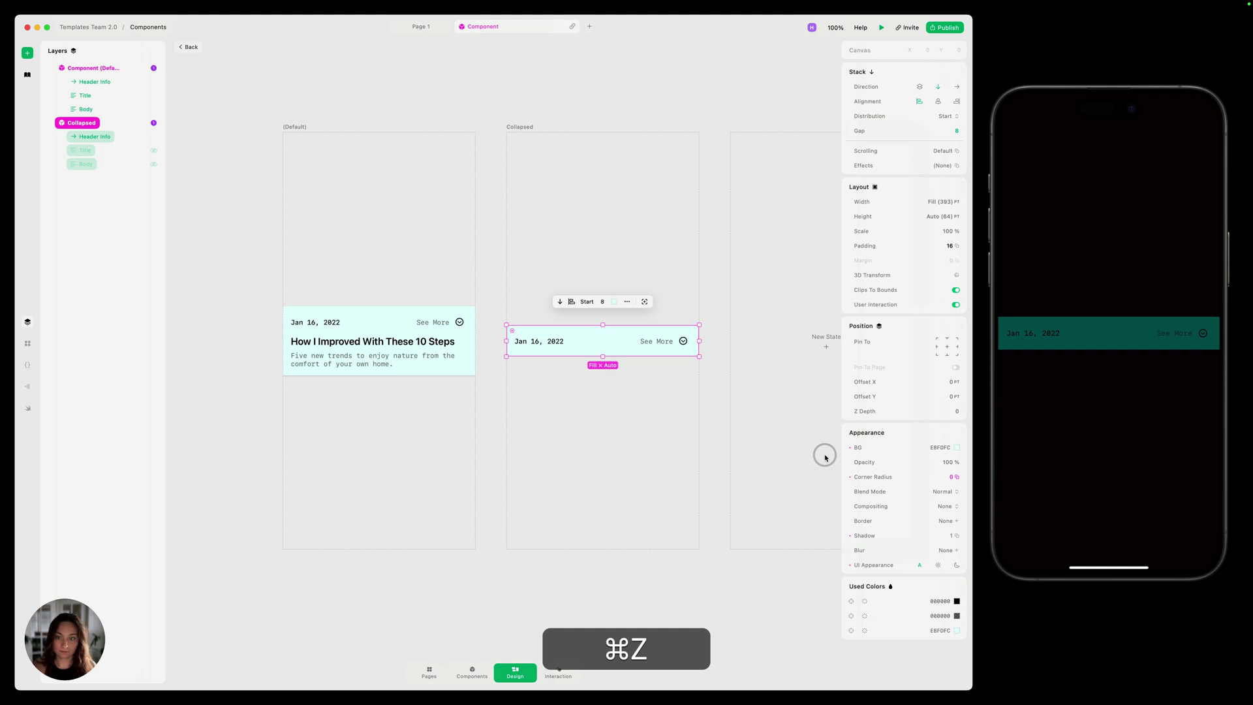
left_click(714, 479)
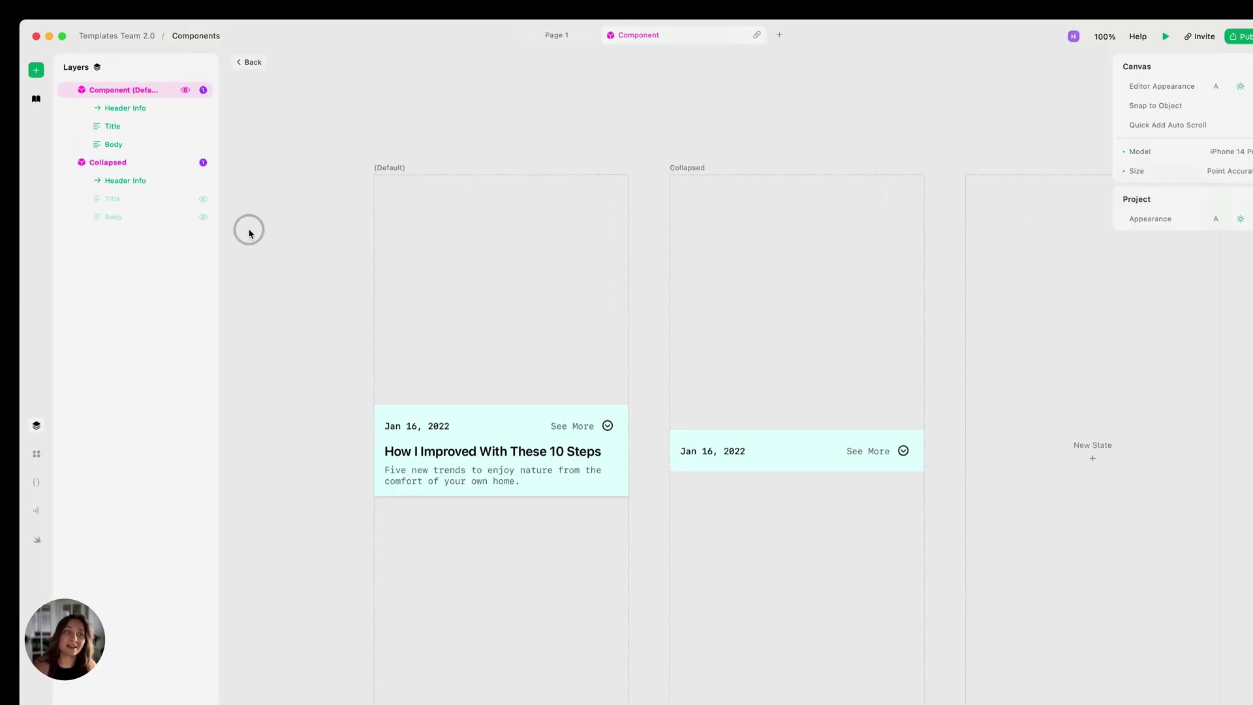
left_click(132, 164)
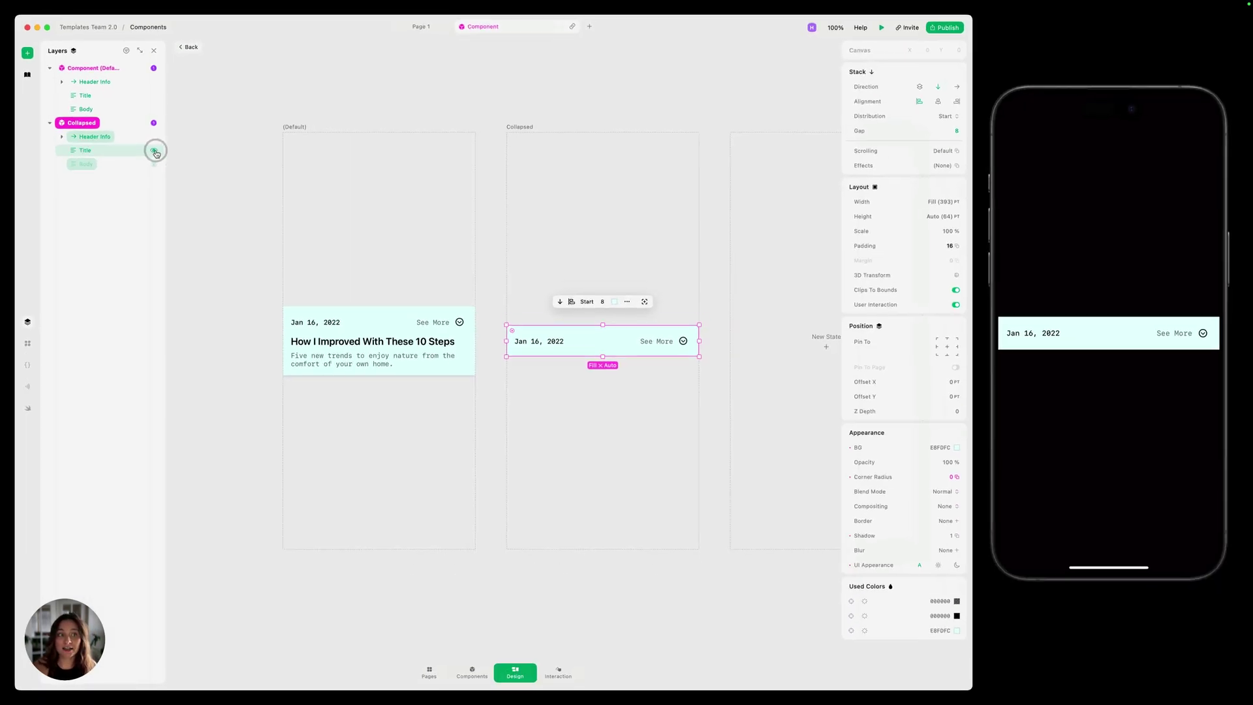
left_click(368, 360)
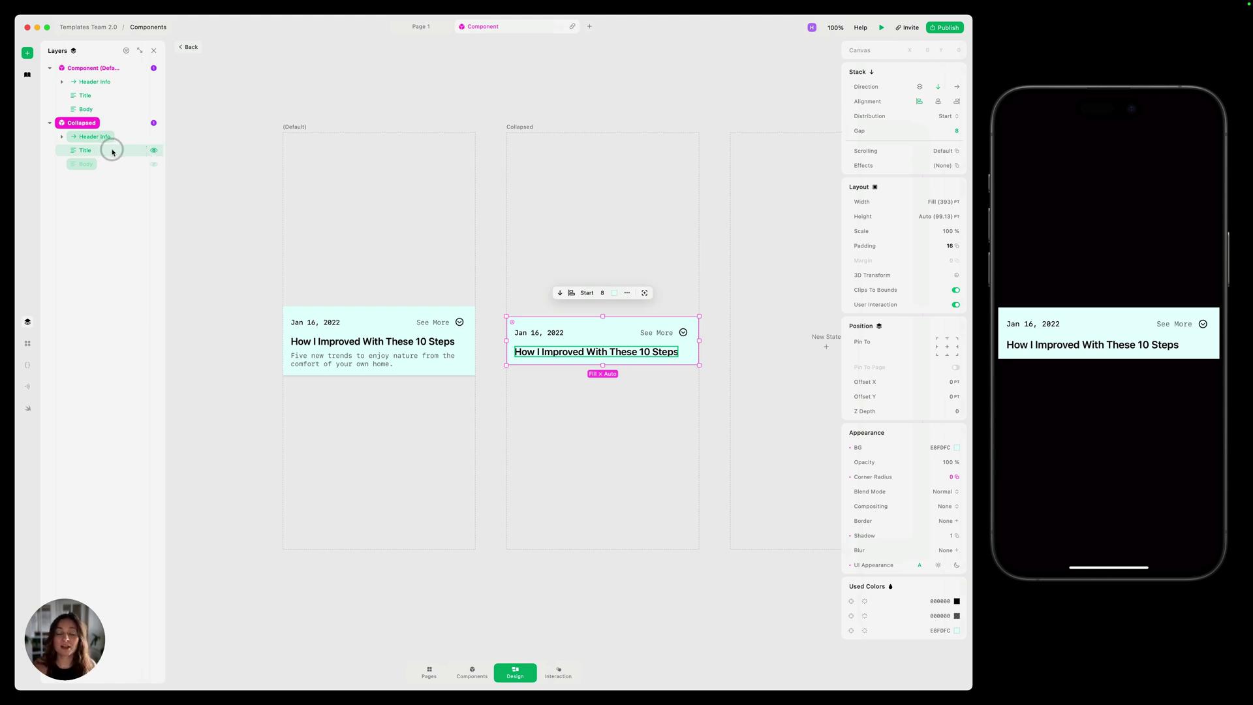
left_click(582, 355)
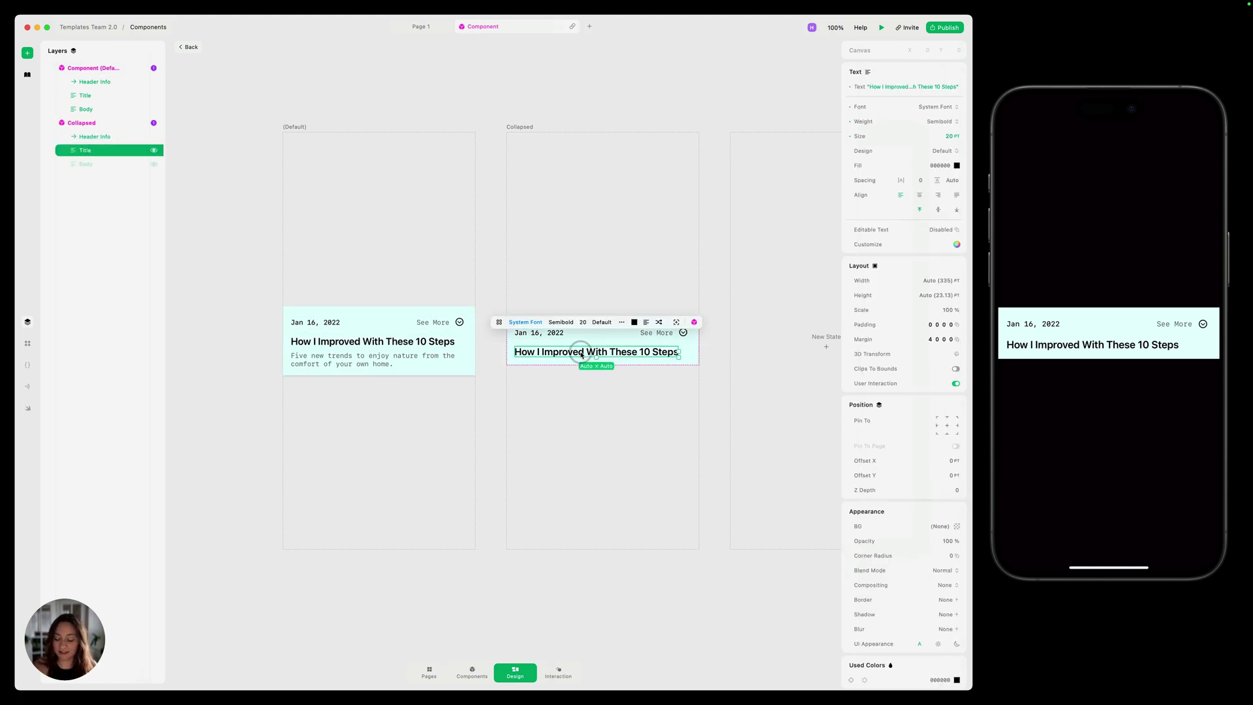
key("BackSpace")
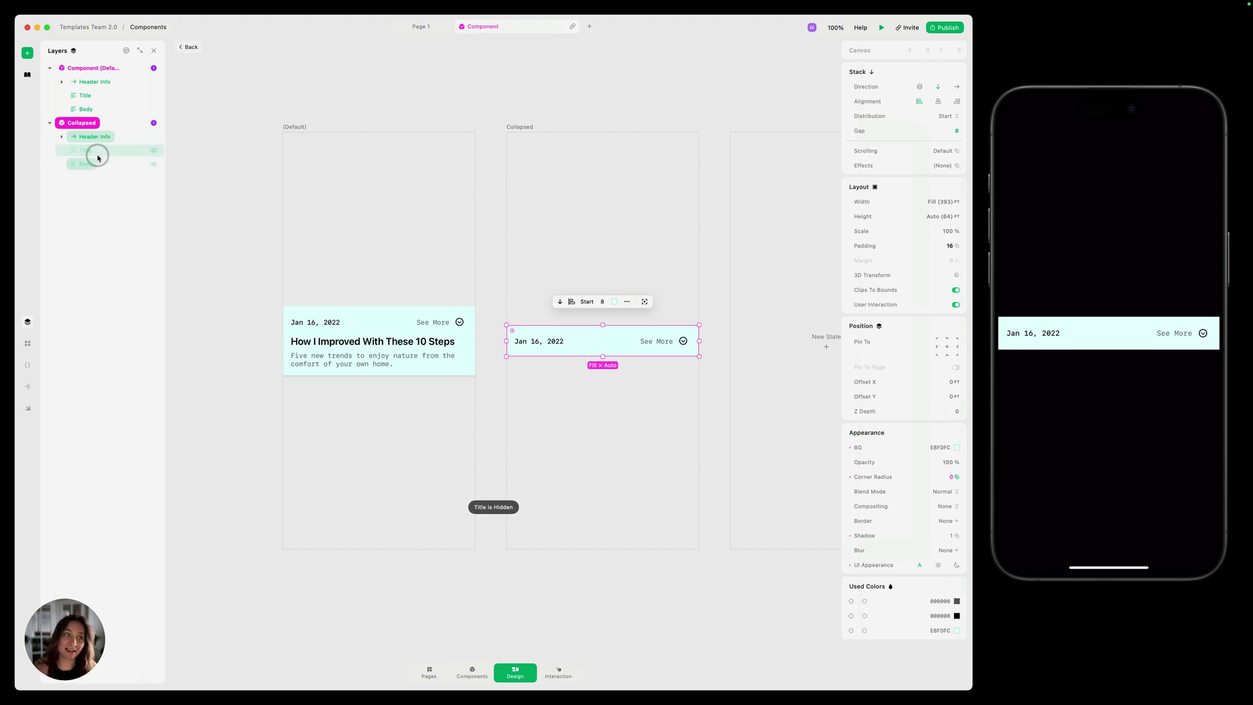
Temporarily show the Collapsed Title layer, reorder it around Header Info, then hide it again
left_click(91, 97)
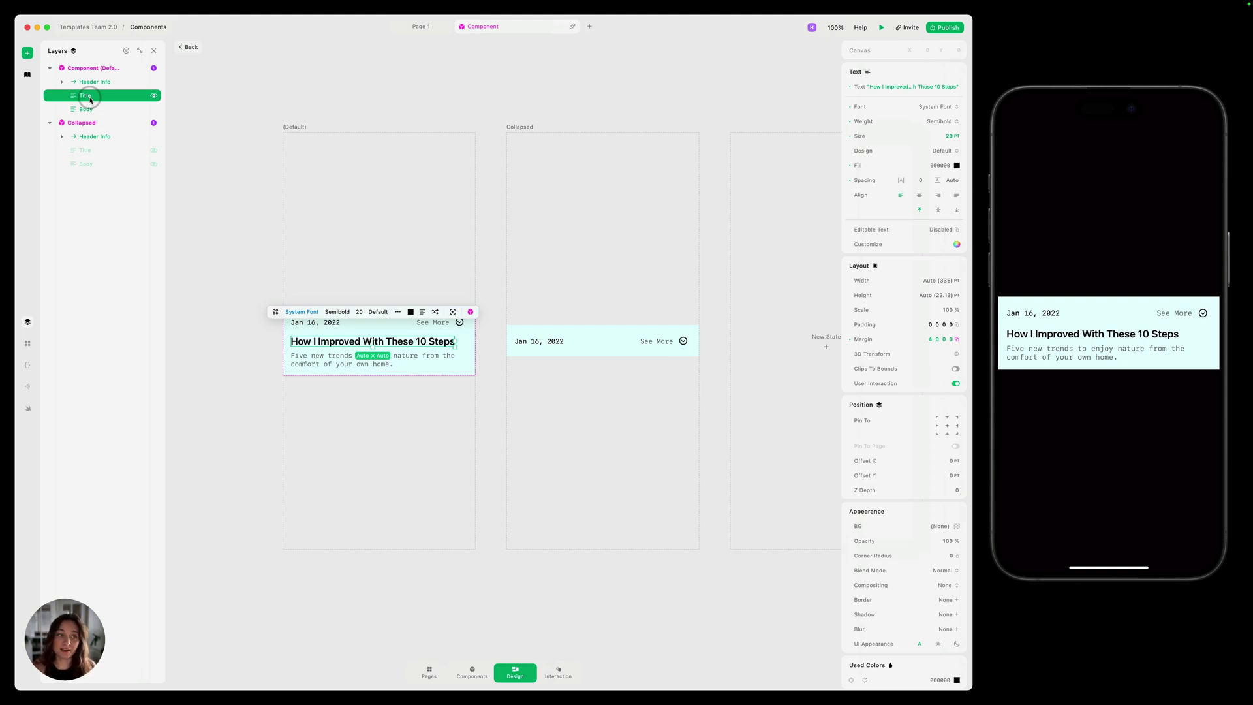
mouse_move(91, 101)
left_mouse_down()
mouse_move(92, 137)
mouse_move(88, 102)
left_mouse_up()
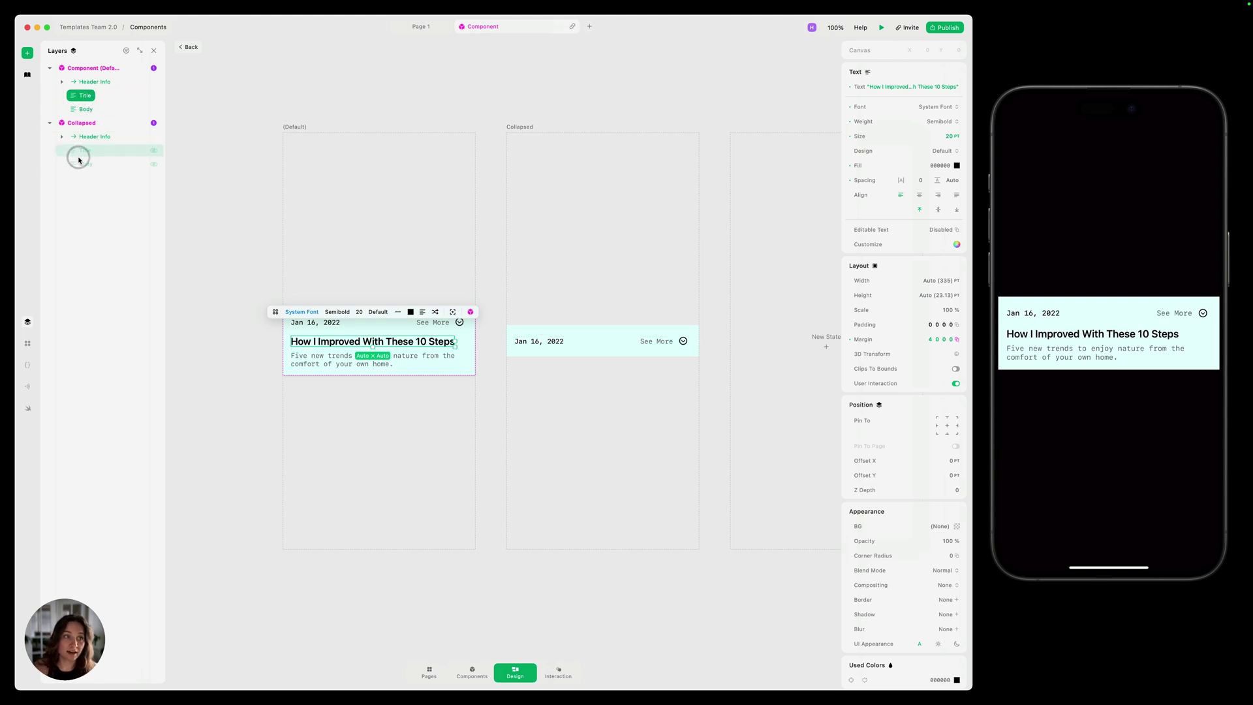
left_click(154, 150)
left_click(95, 151)
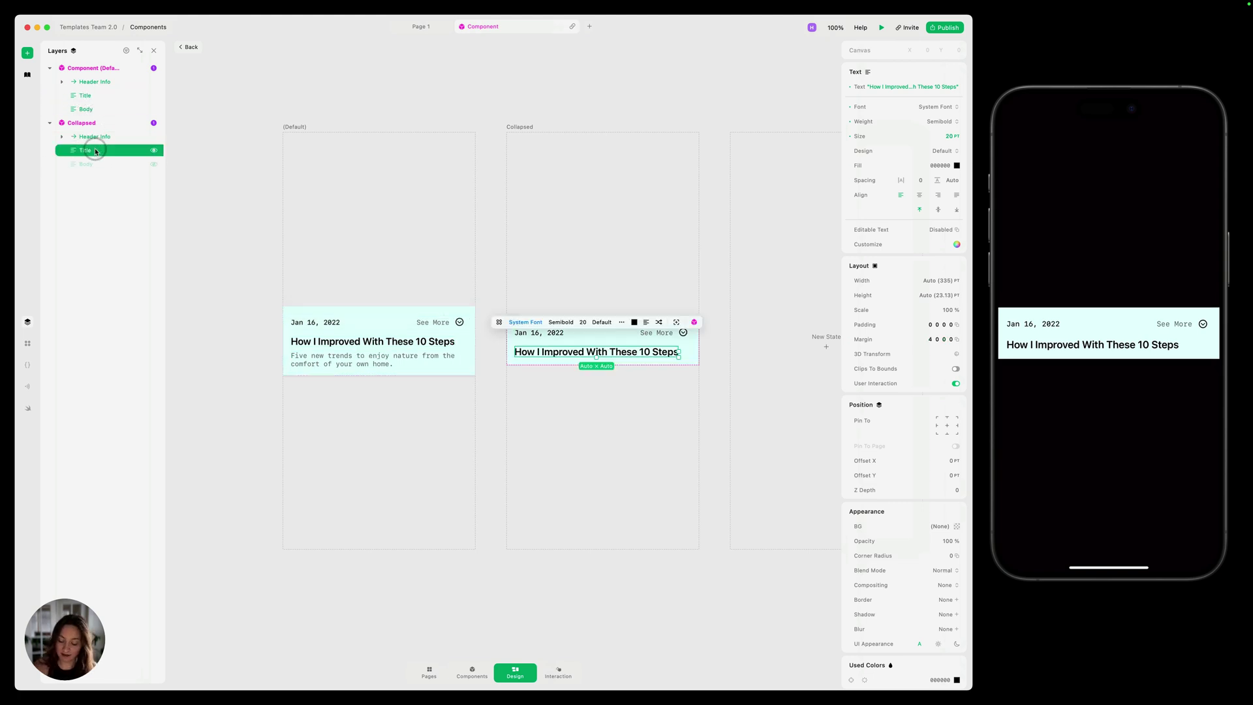
left_click_drag(95, 151, 96, 152)
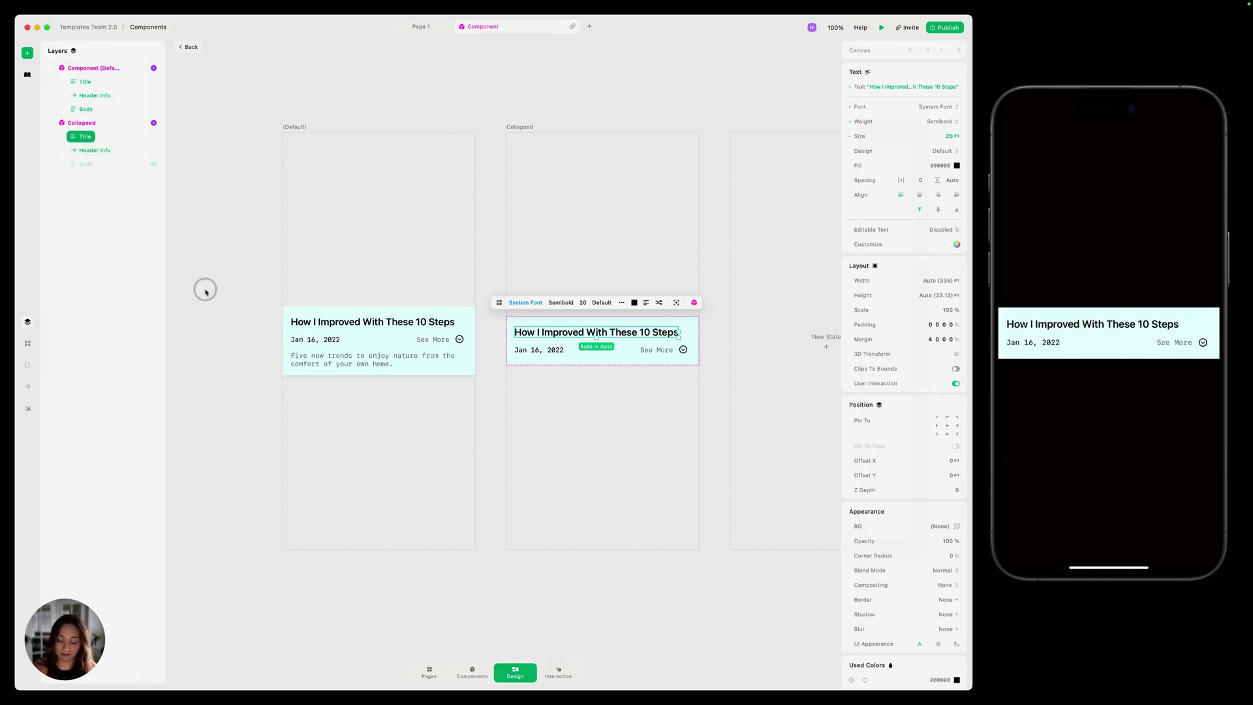
key("Down")
key("Up")
key("Down")
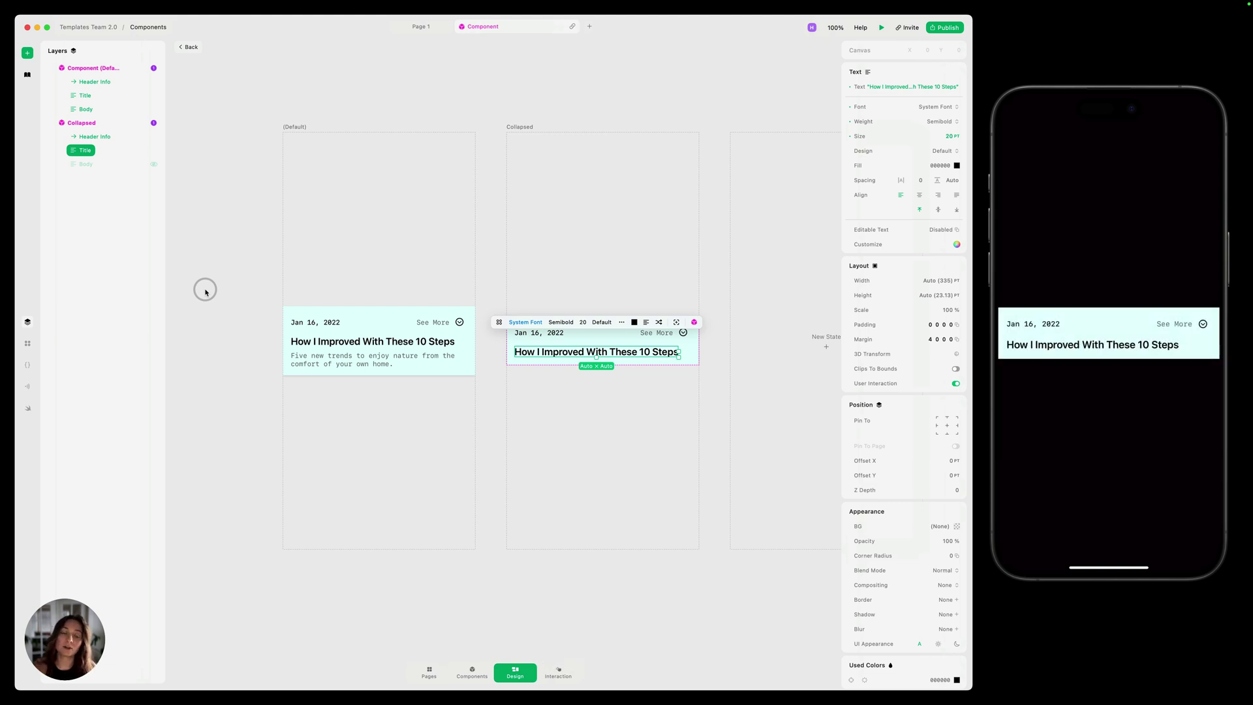
left_click(154, 151)
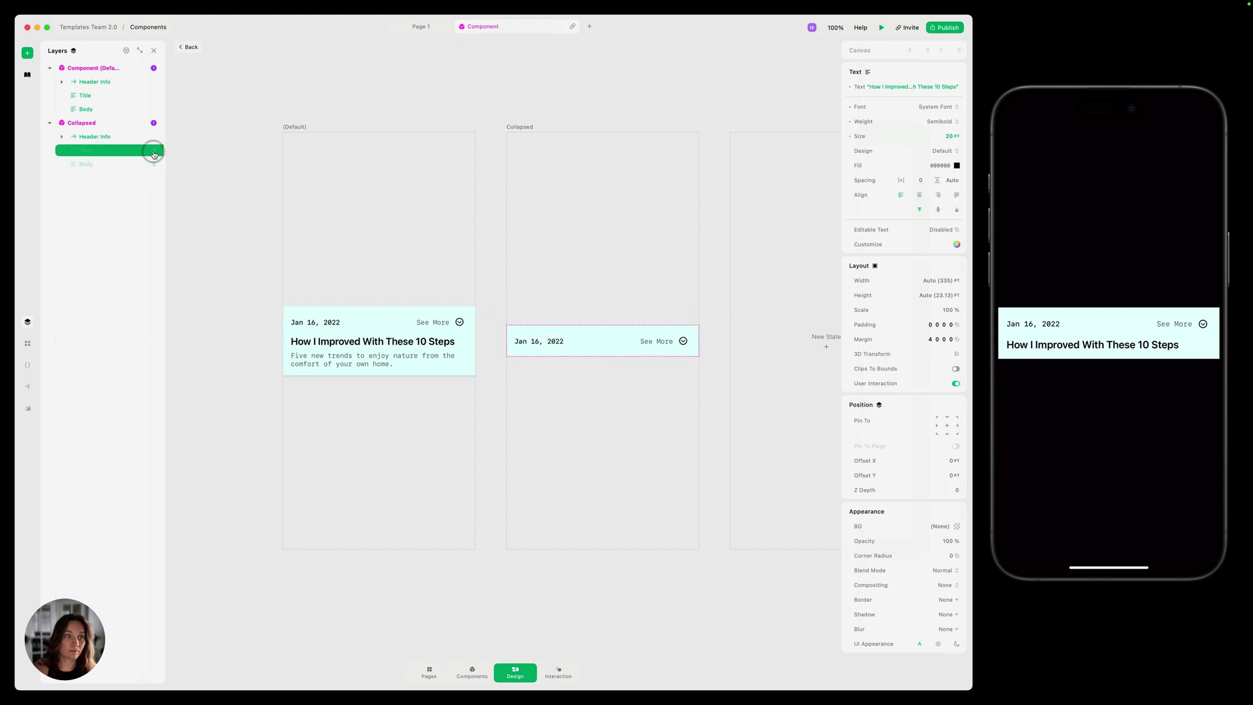
left_click(487, 237)
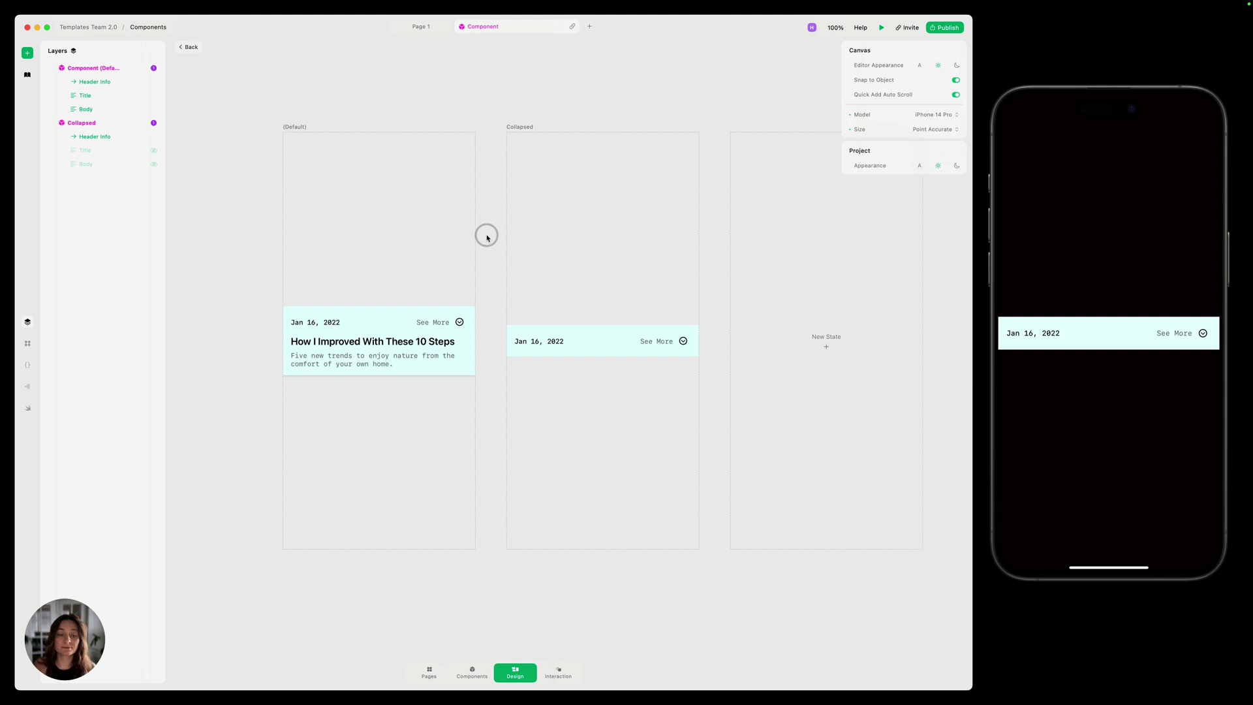
left_click(394, 310)
left_click(436, 326)
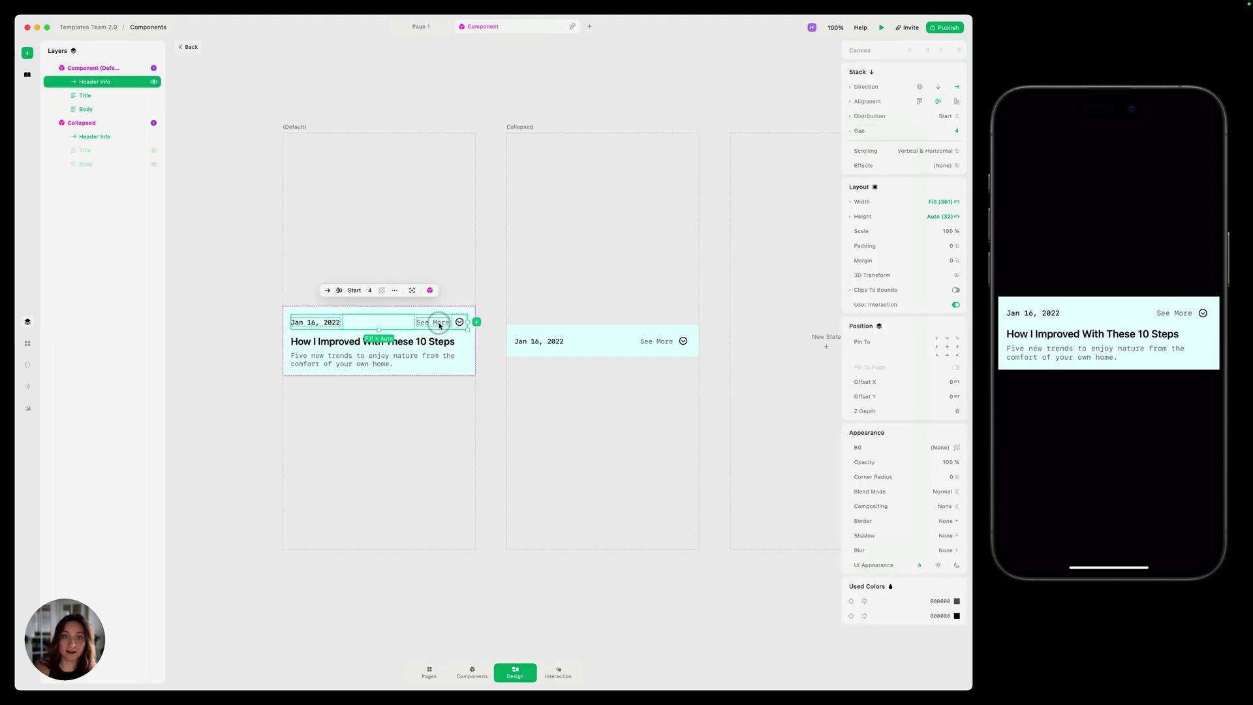
left_click(646, 344)
left_click(658, 341)
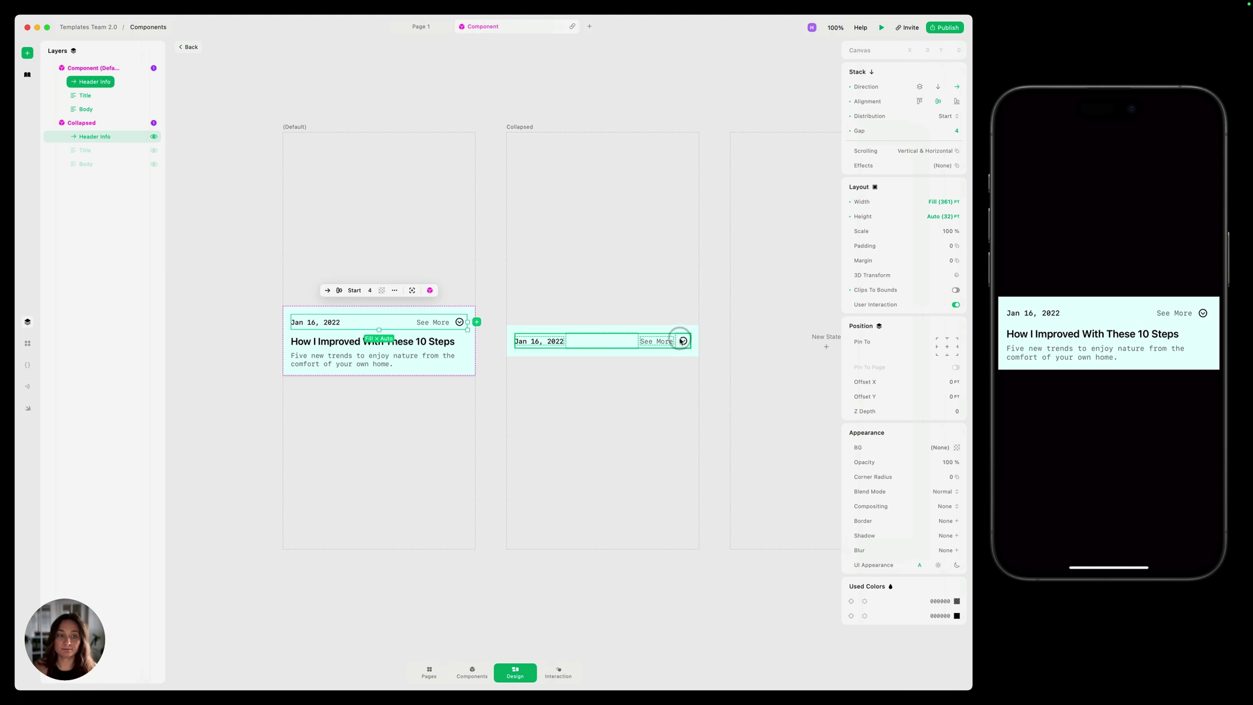
left_click(430, 326)
left_click(432, 324)
left_click(433, 322)
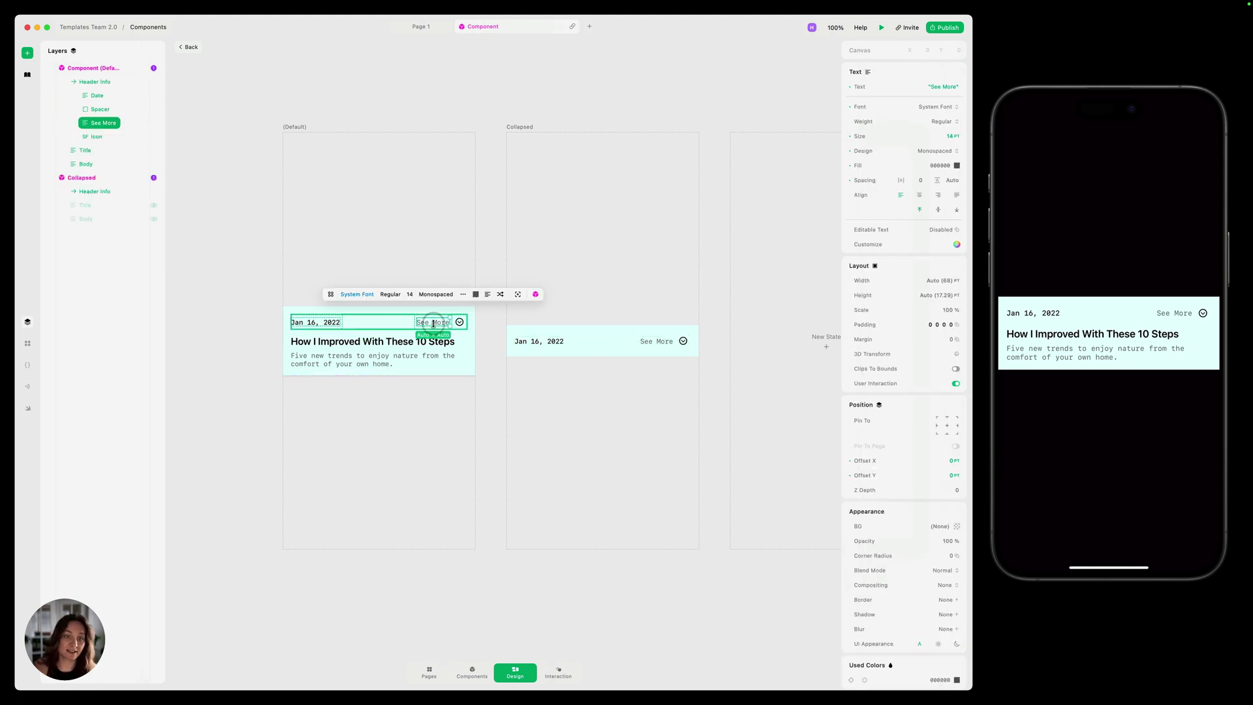
left_click(442, 324)
type("Close")
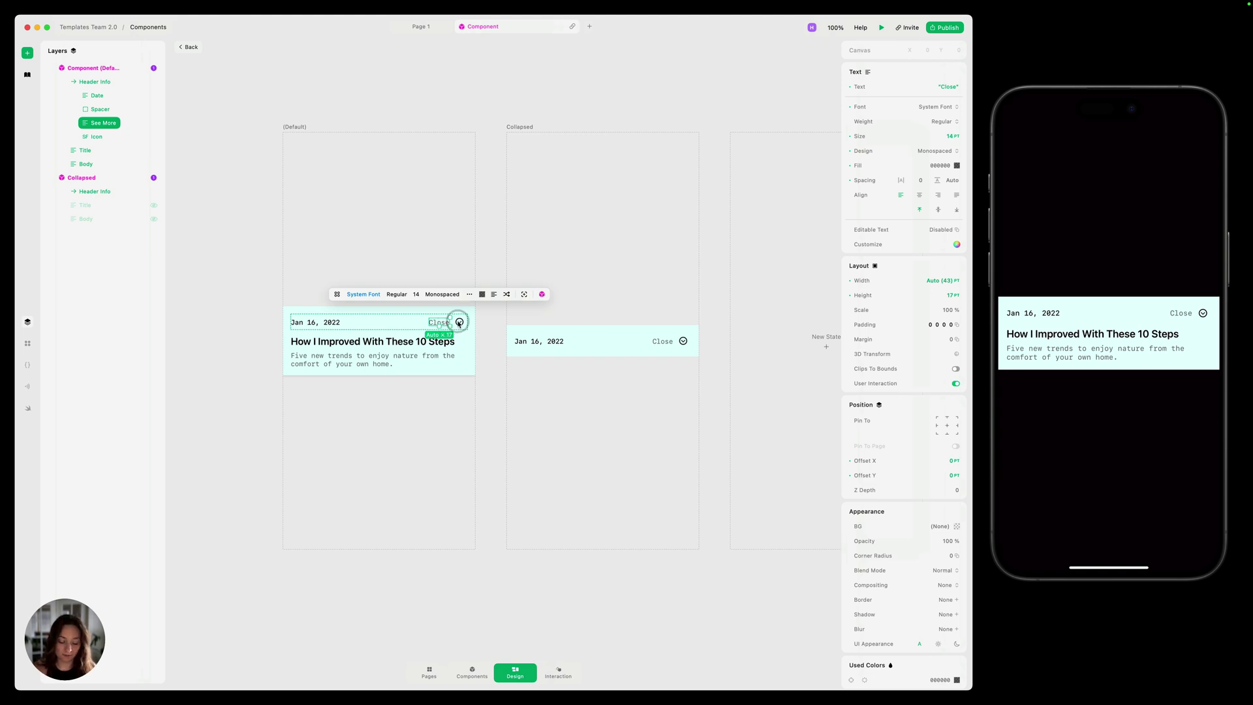
key("super+z")
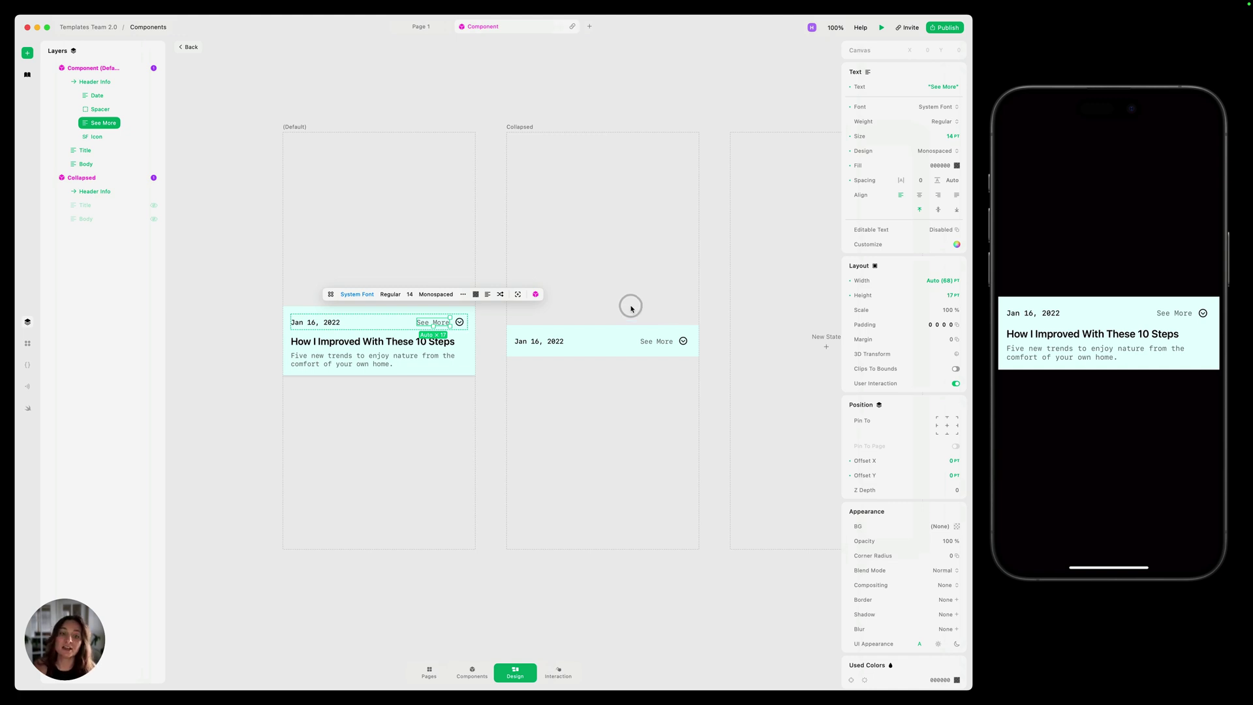
left_click(503, 355)
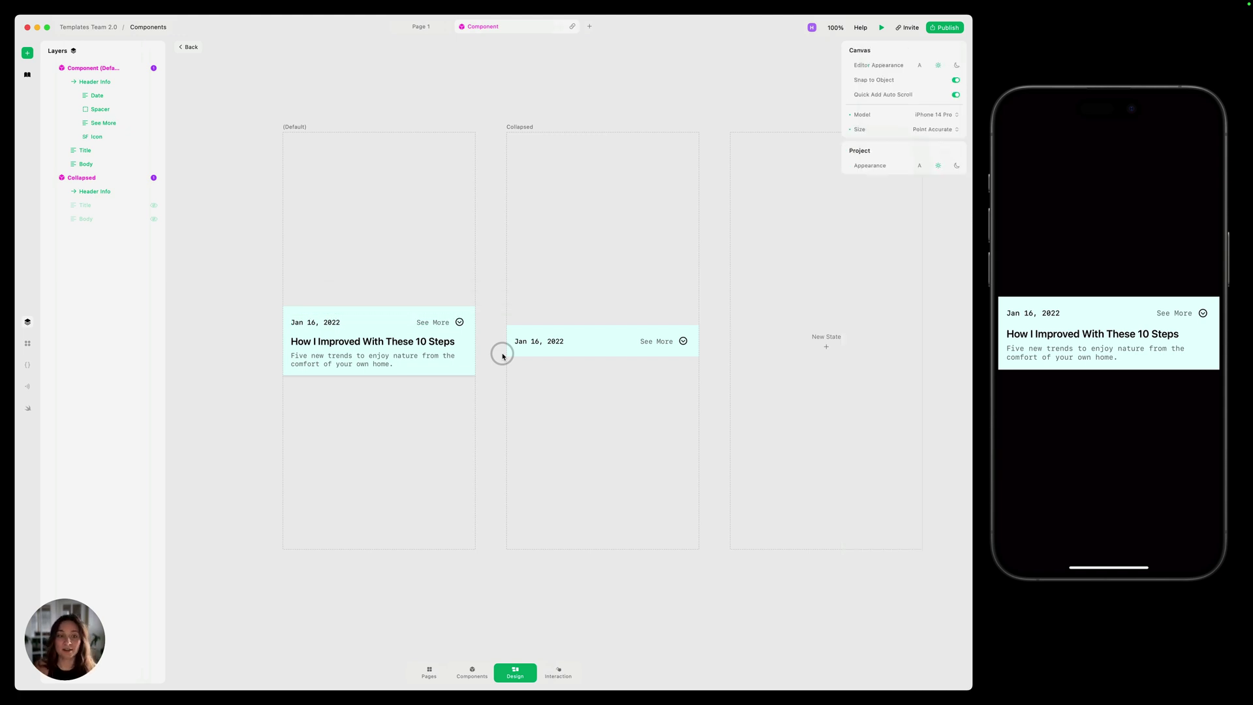
left_click(470, 368)
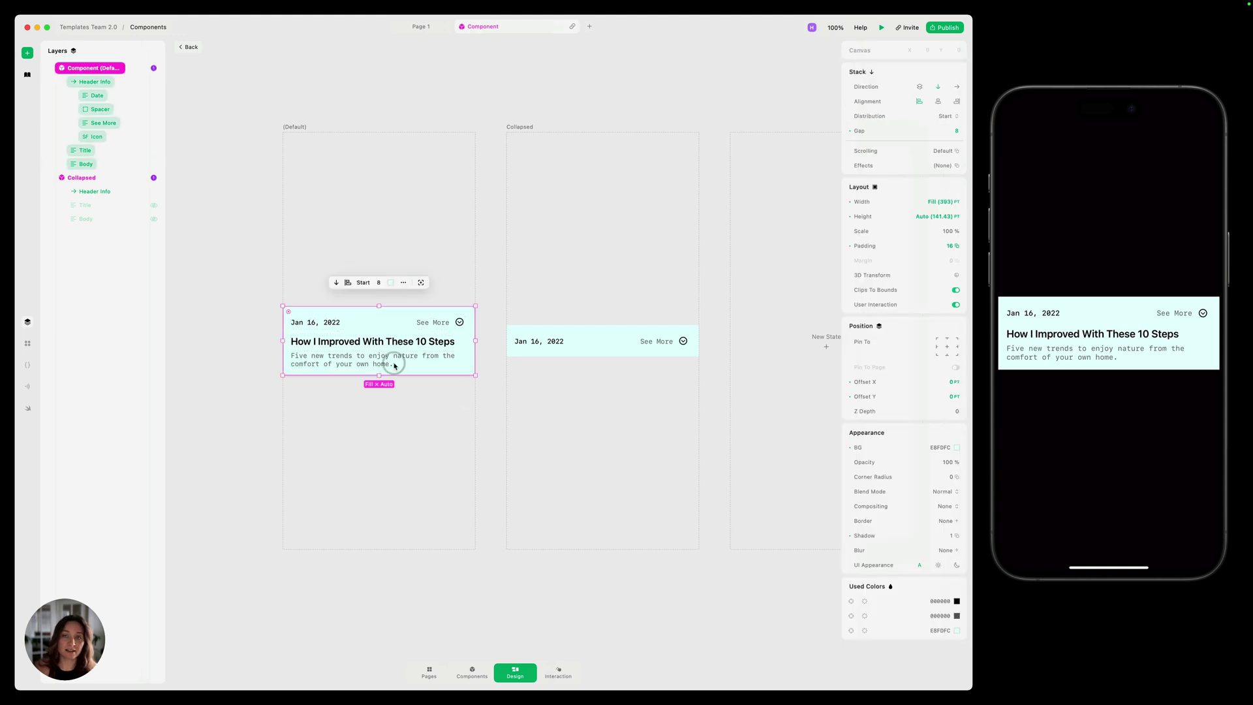
left_click(559, 675)
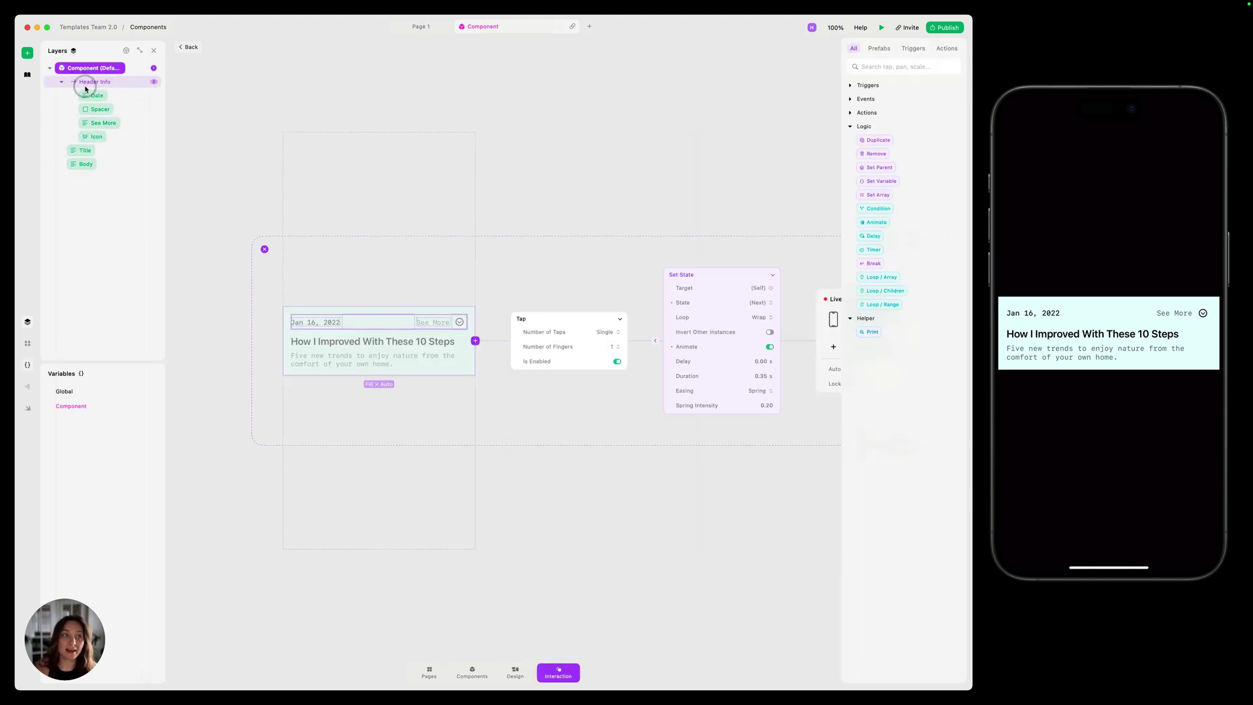
Browse the Collapsed variant's interactions, then show the Default card's Tap and Set State nodes
left_click(554, 260)
left_click(579, 331)
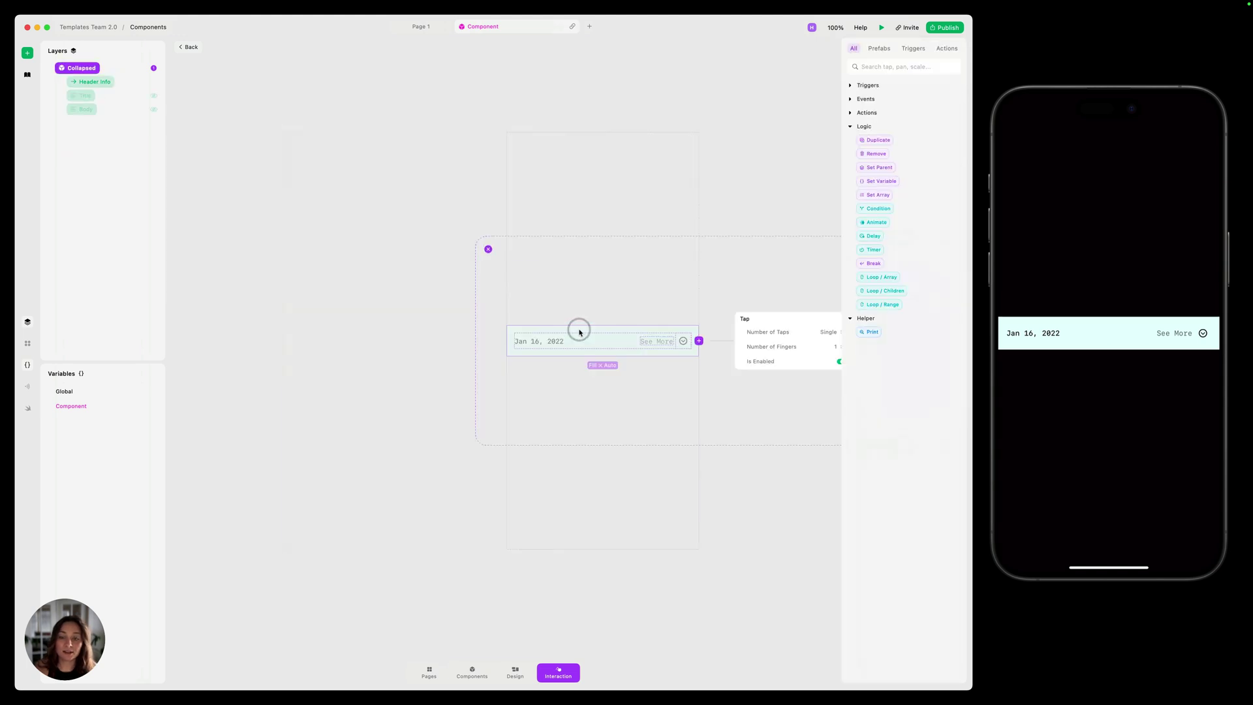
scroll(708, 439, "right", 5)
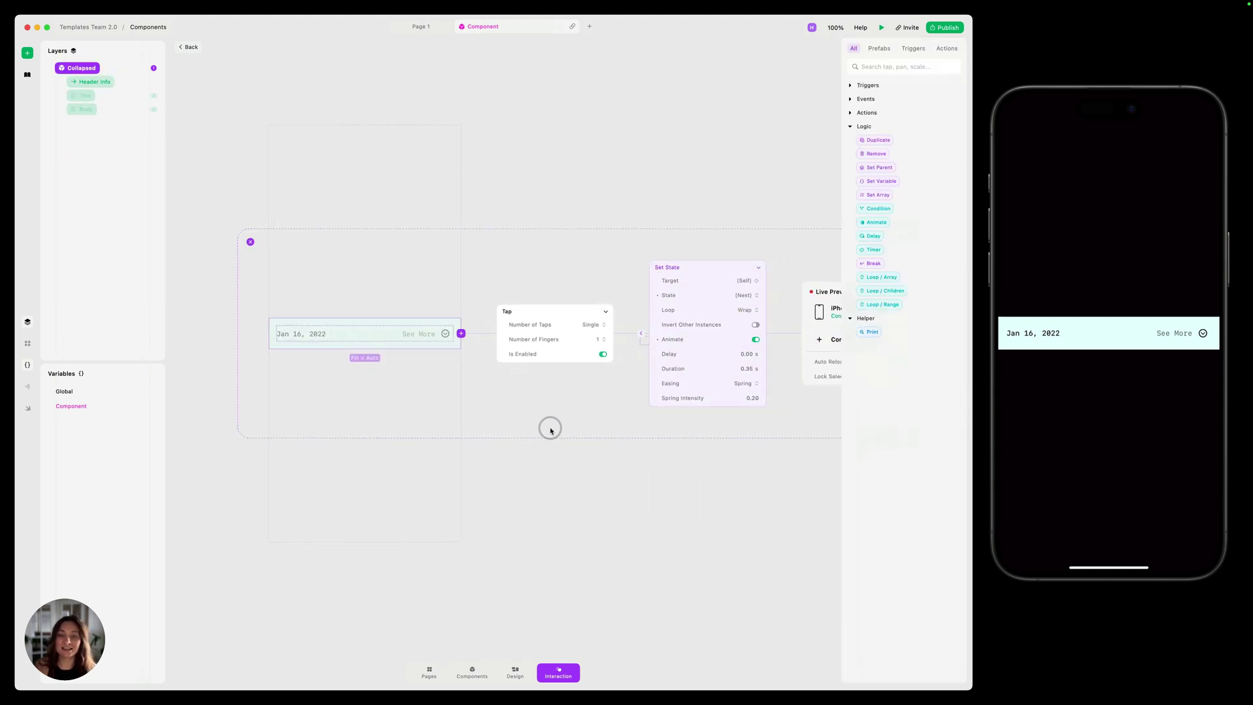
scroll(551, 428, "left", 4)
left_click(327, 450)
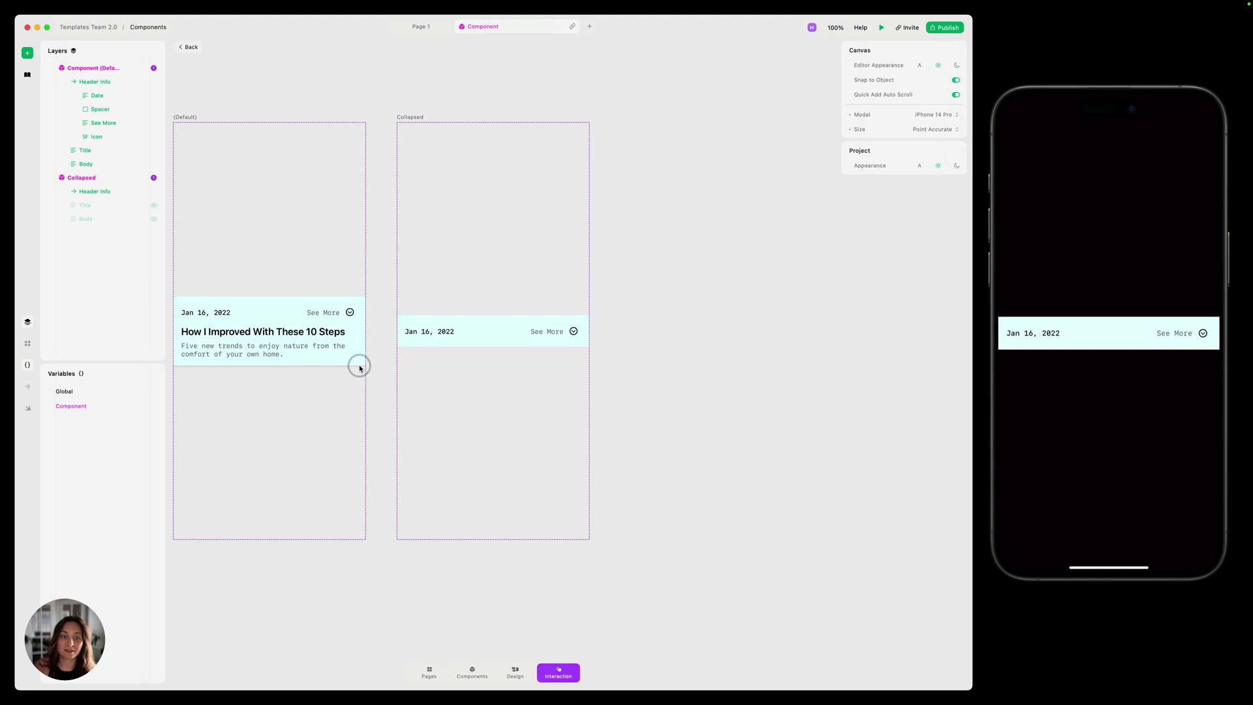
left_click(355, 363)
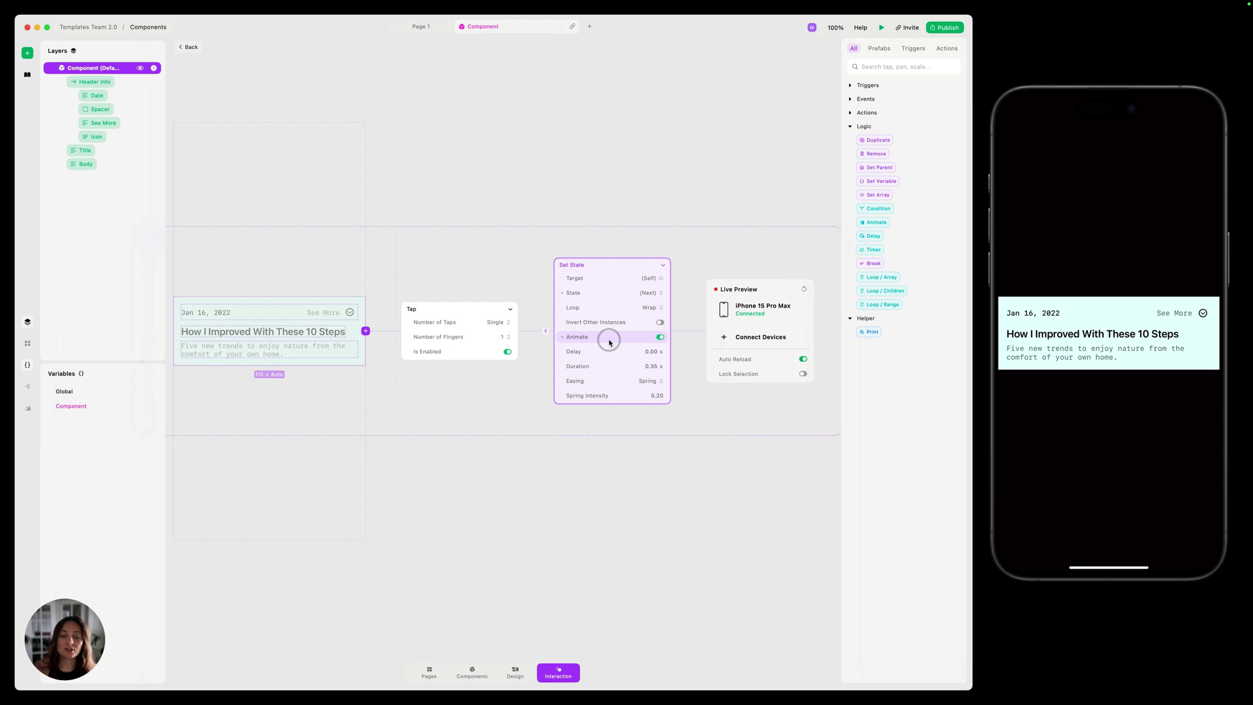
Insert an If/Else condition after the Tap trigger
left_click(458, 304)
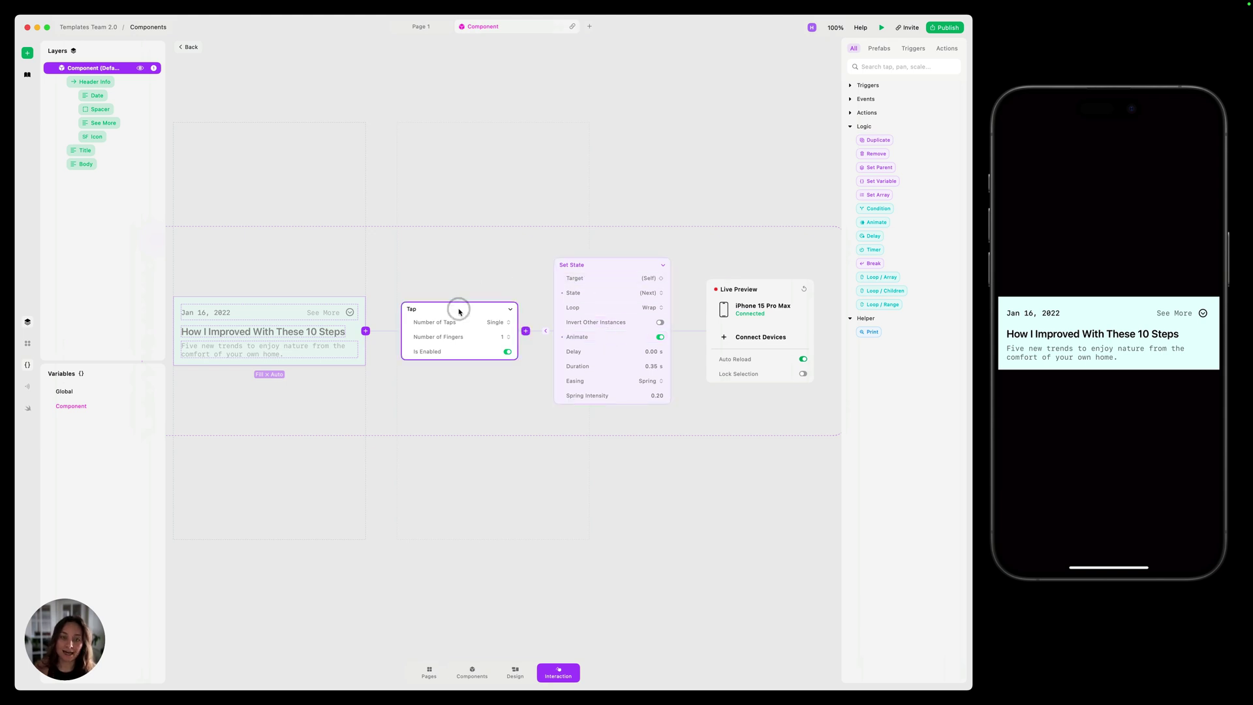
left_click(526, 332)
type("co")
key("Return")
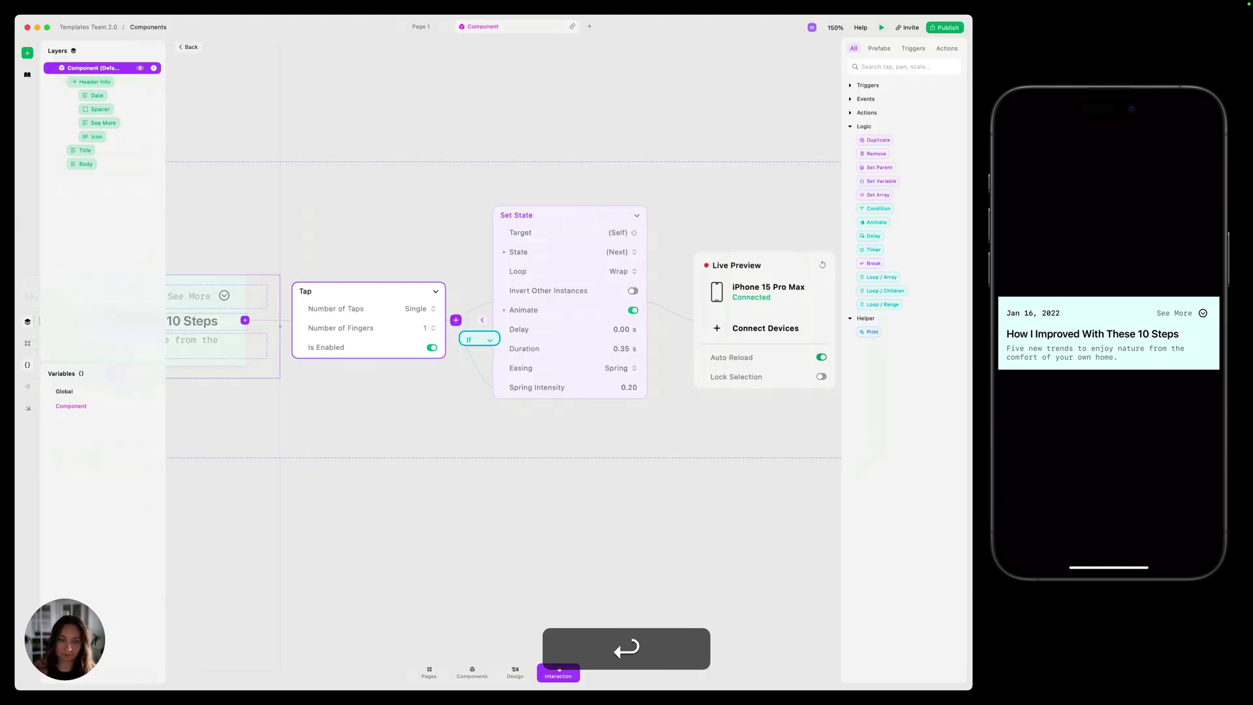
Write the If condition self.currentState == self.states.Default, choosing .Default from the suggestions
left_click(477, 341)
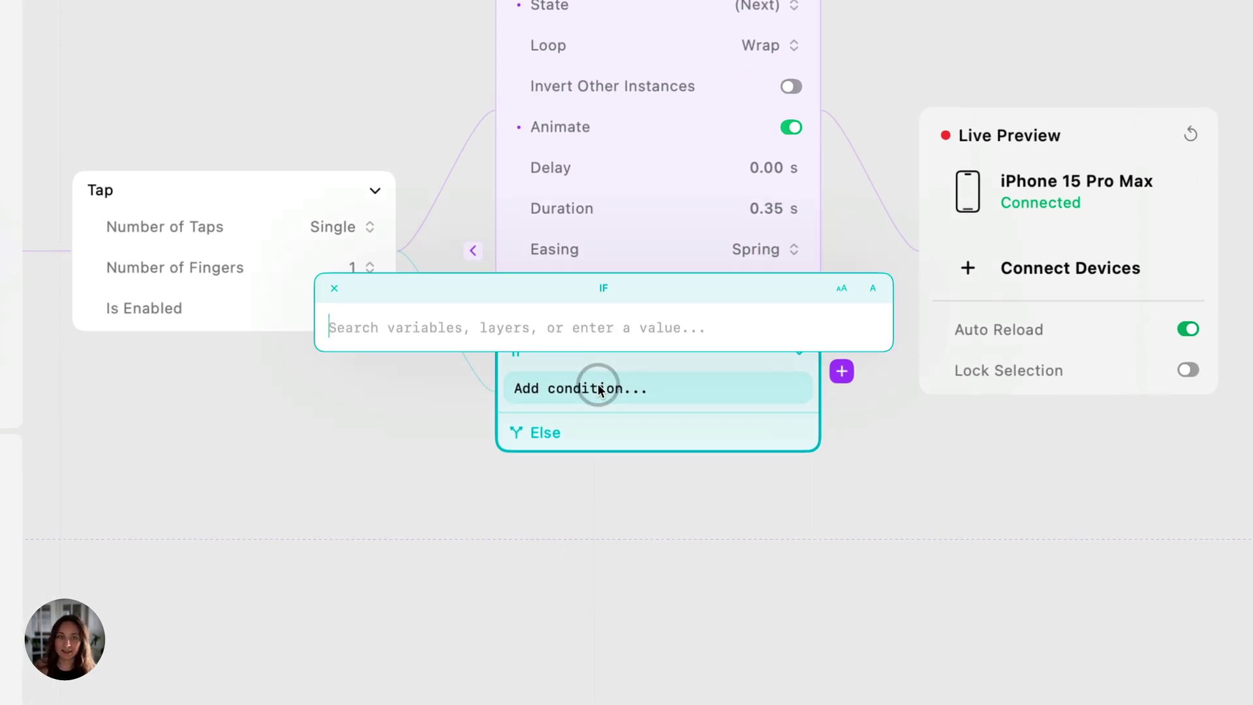
type("self")
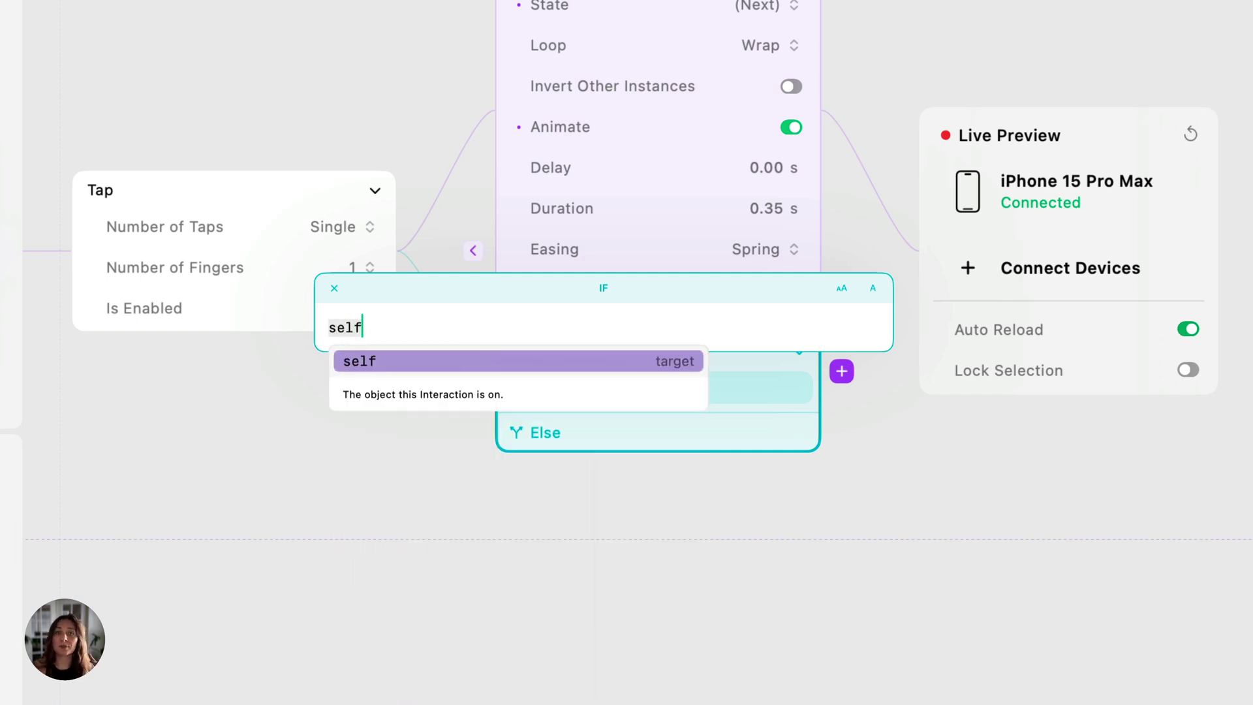
key("Return")
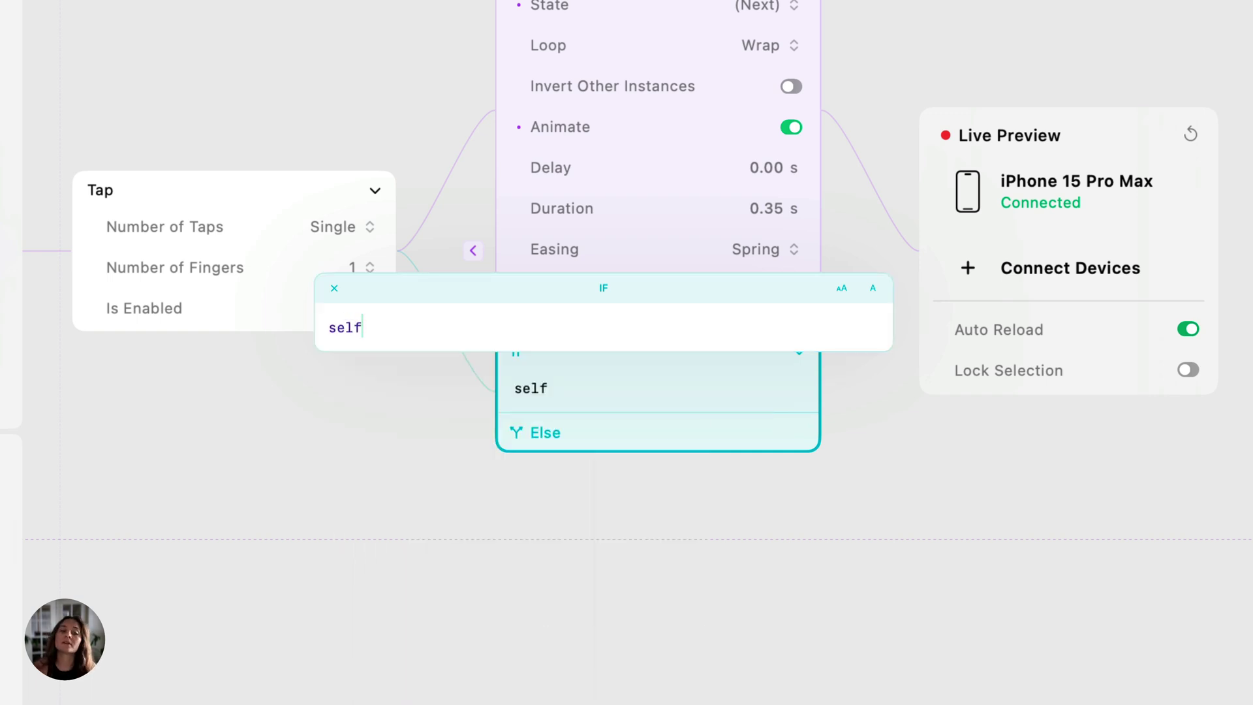
type(".c")
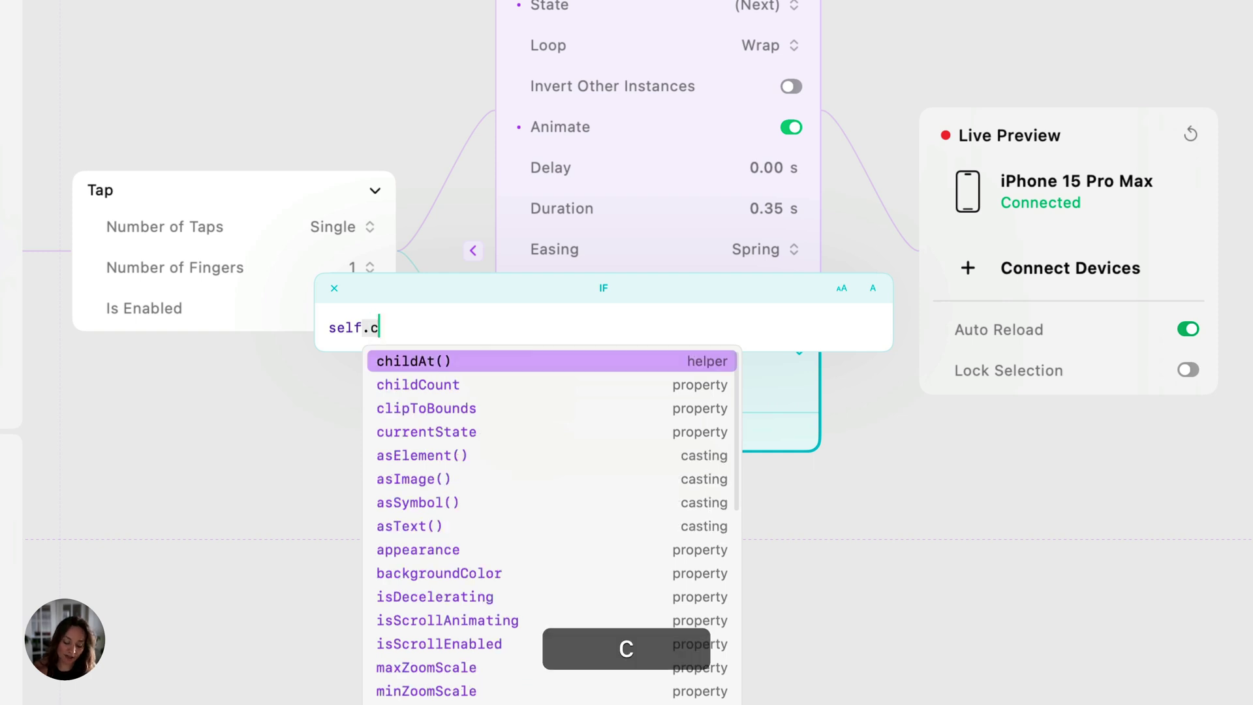
type("urr")
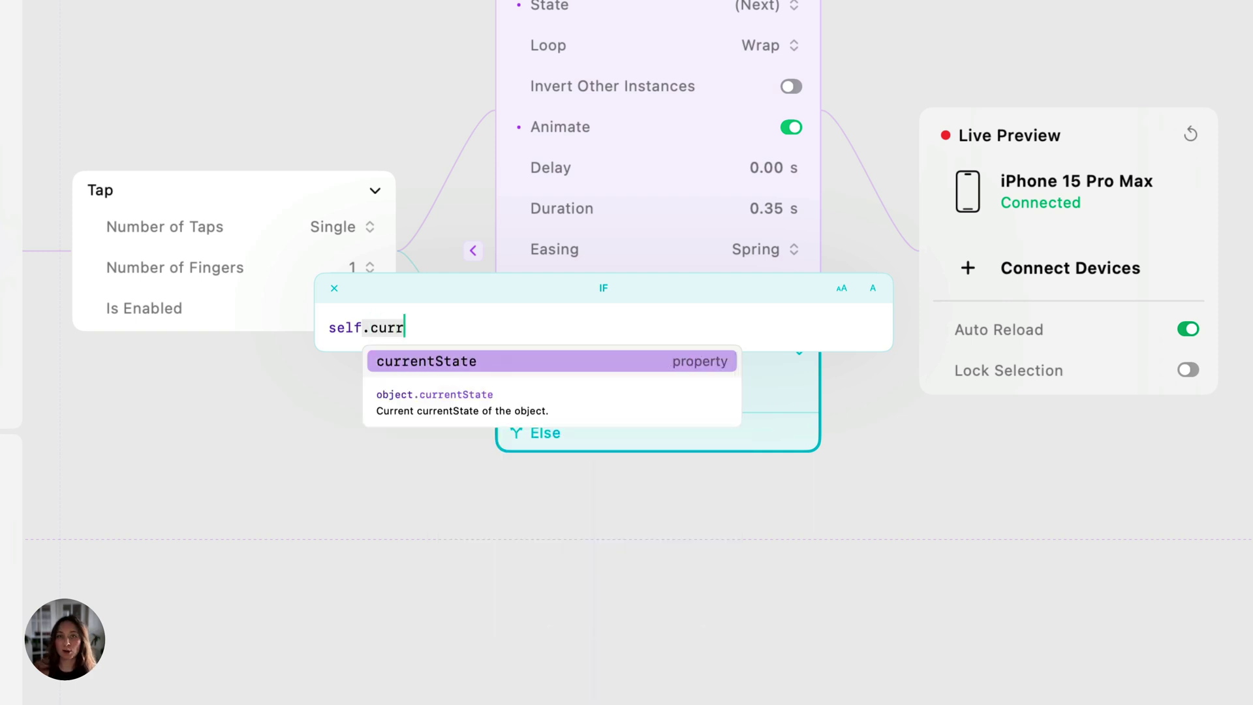
key("Return")
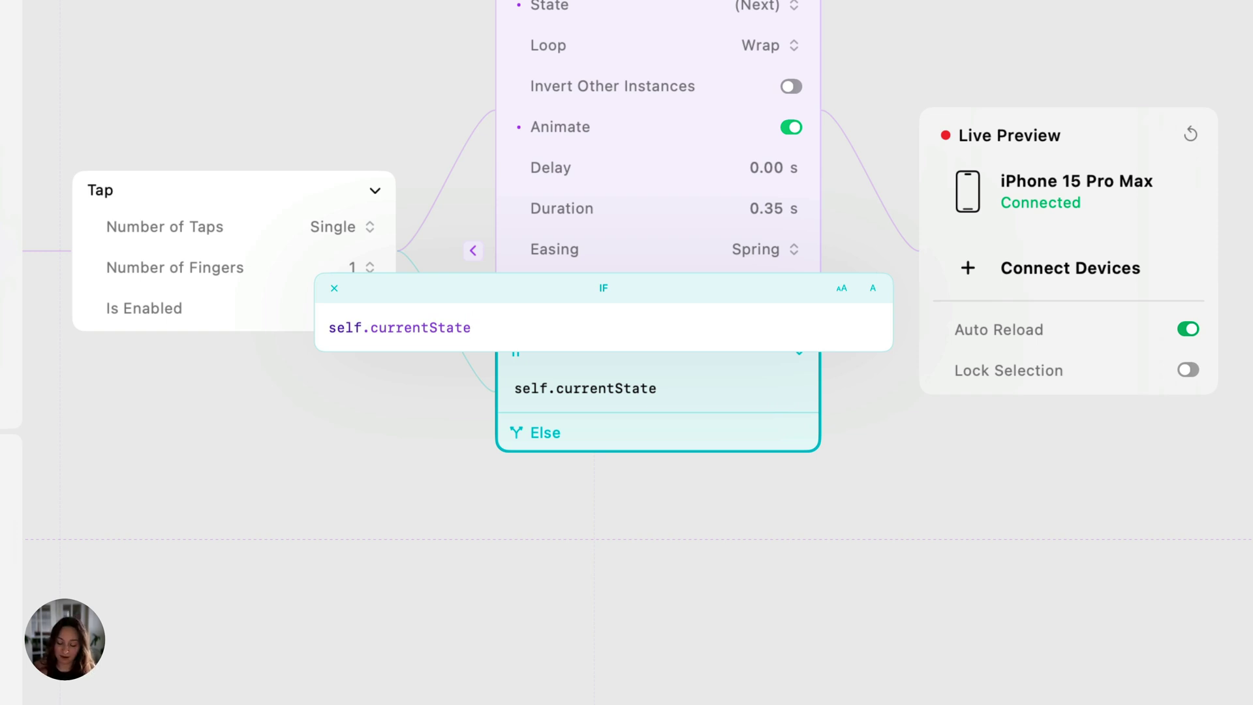
type("==")
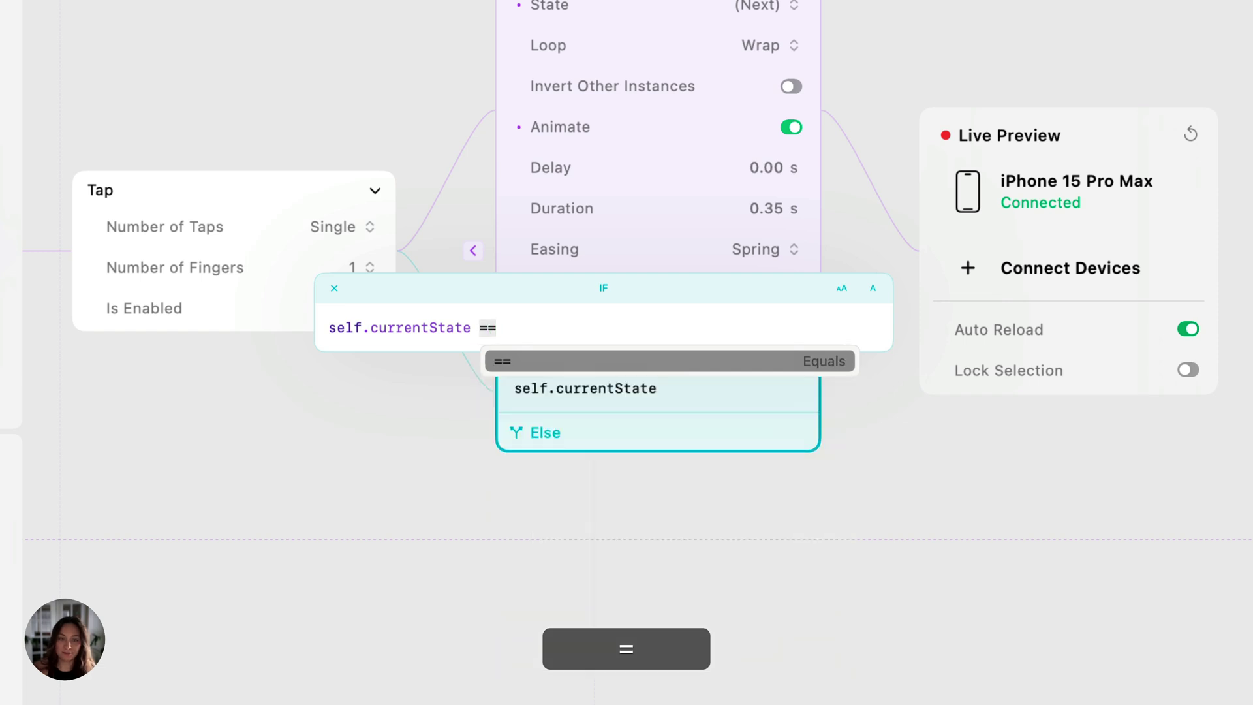
type(" self")
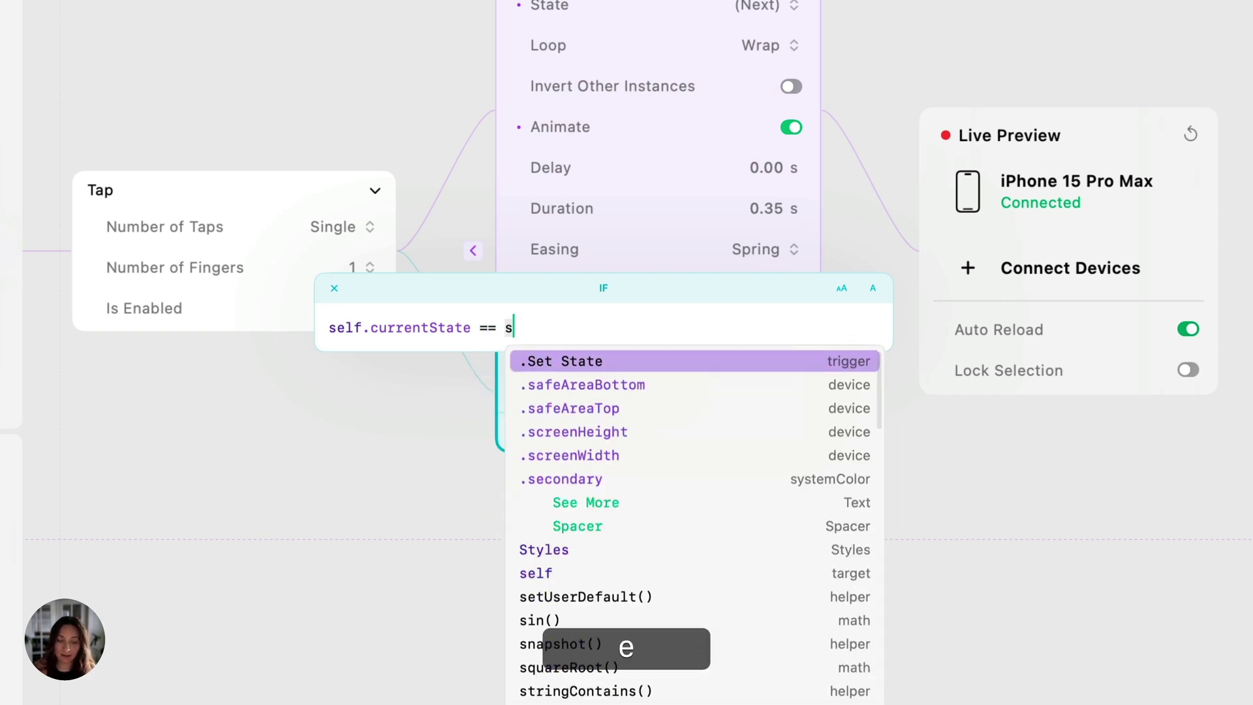
key("Return")
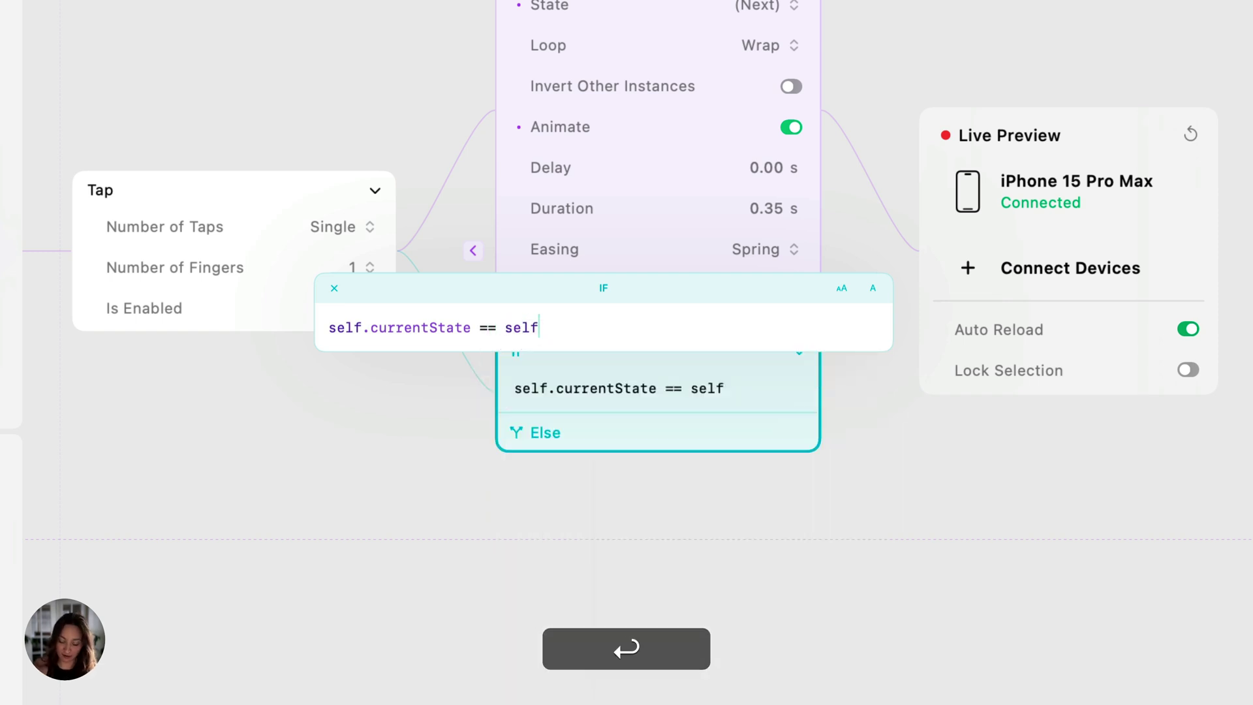
type(".")
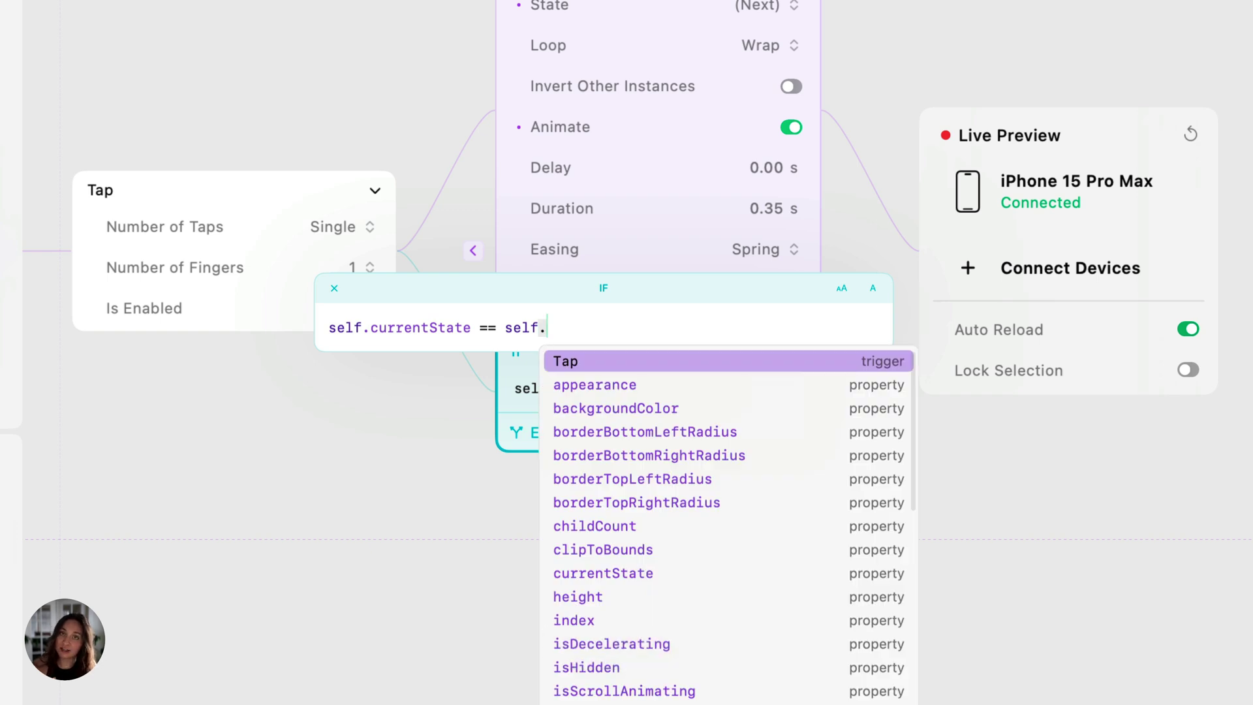
type("stat")
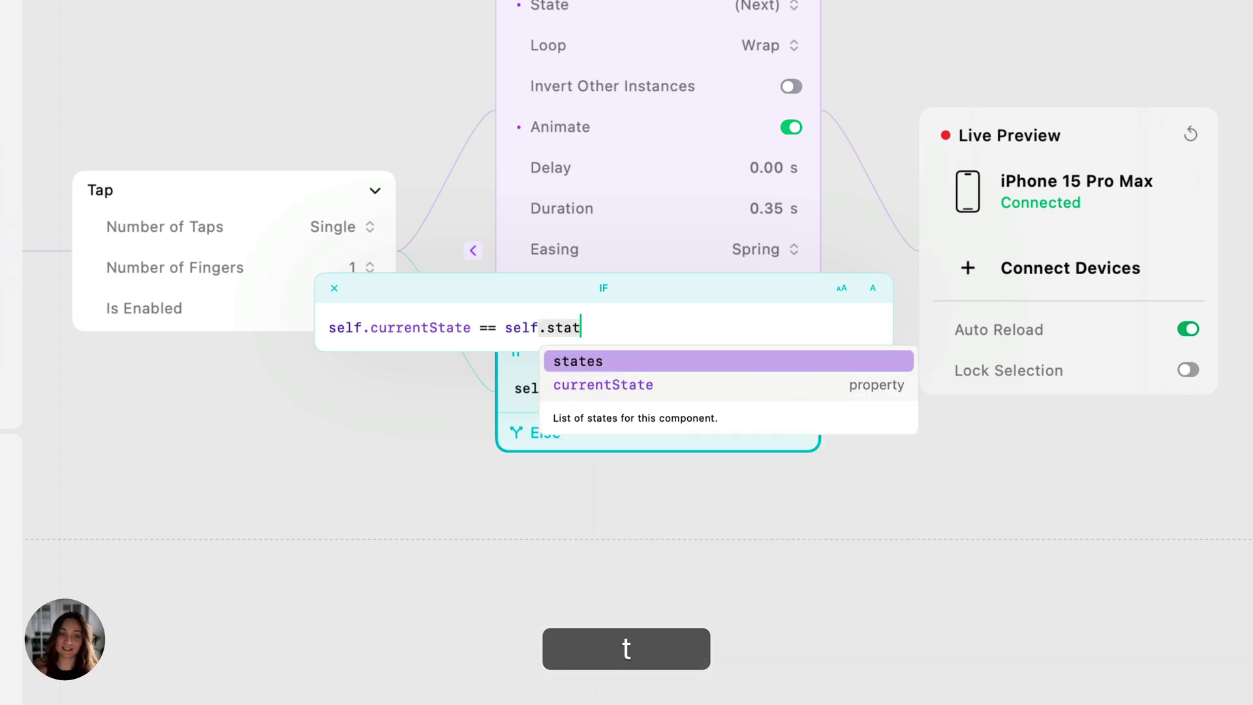
key("Return")
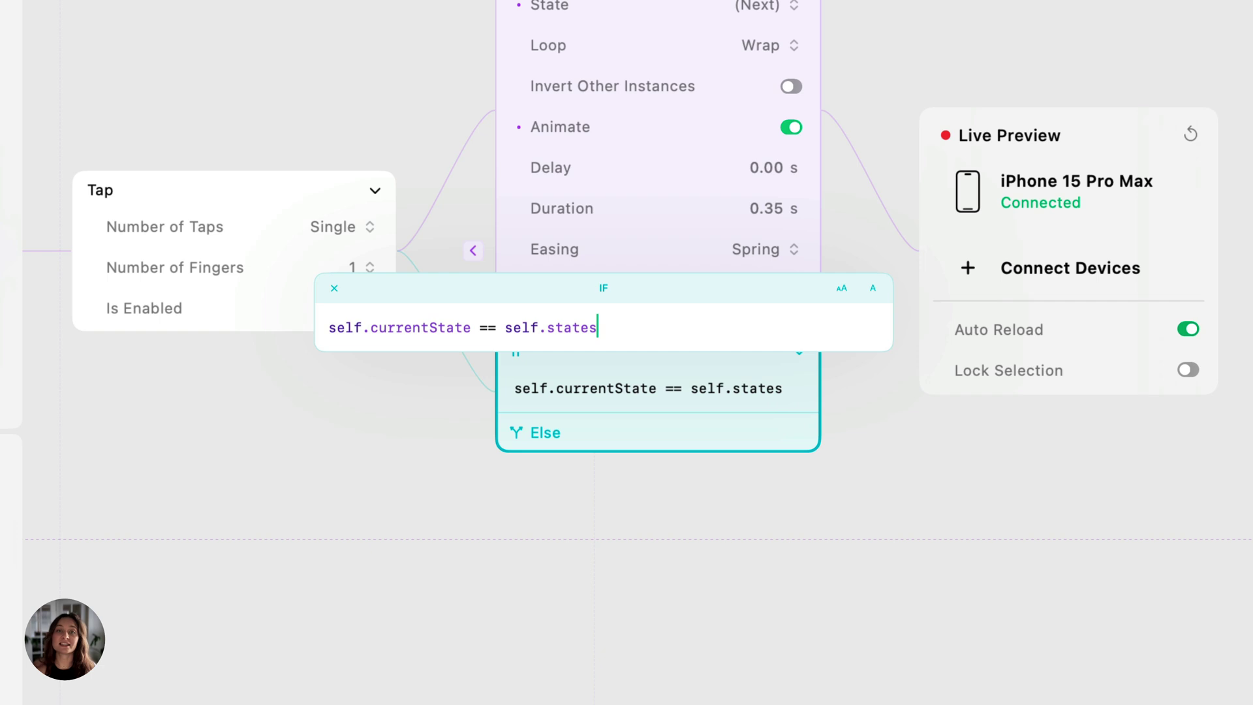
type(".")
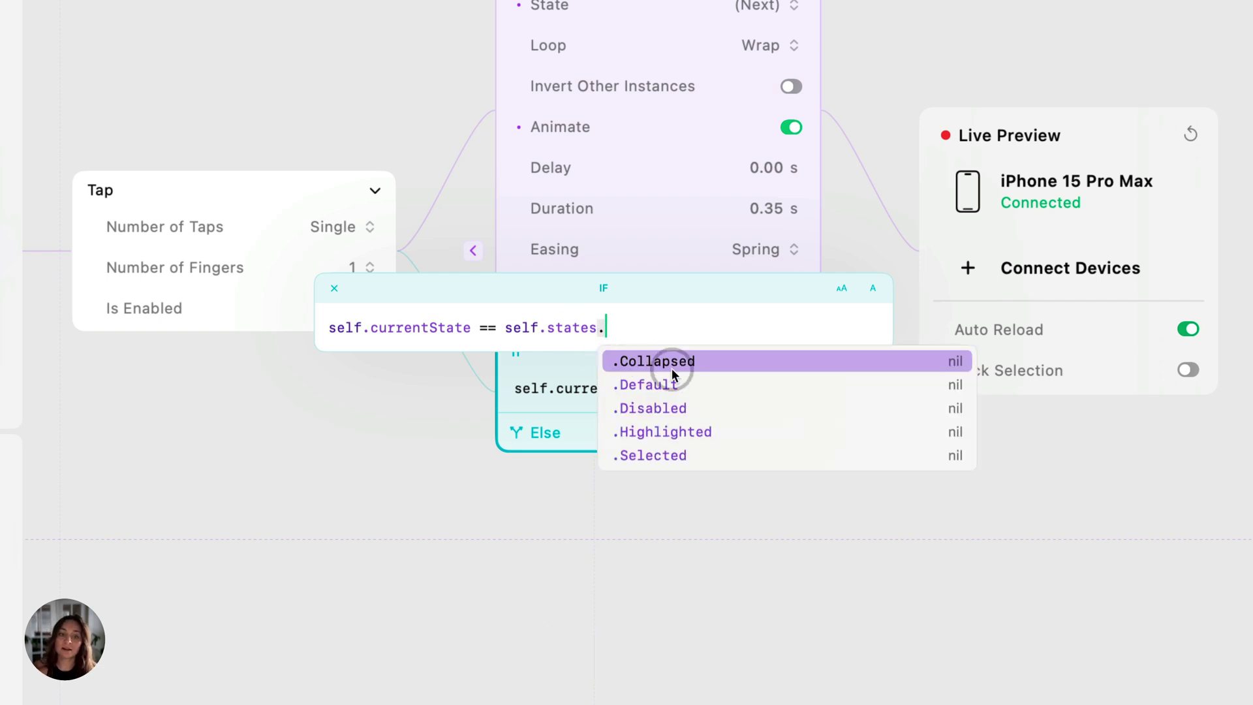
left_click(686, 384)
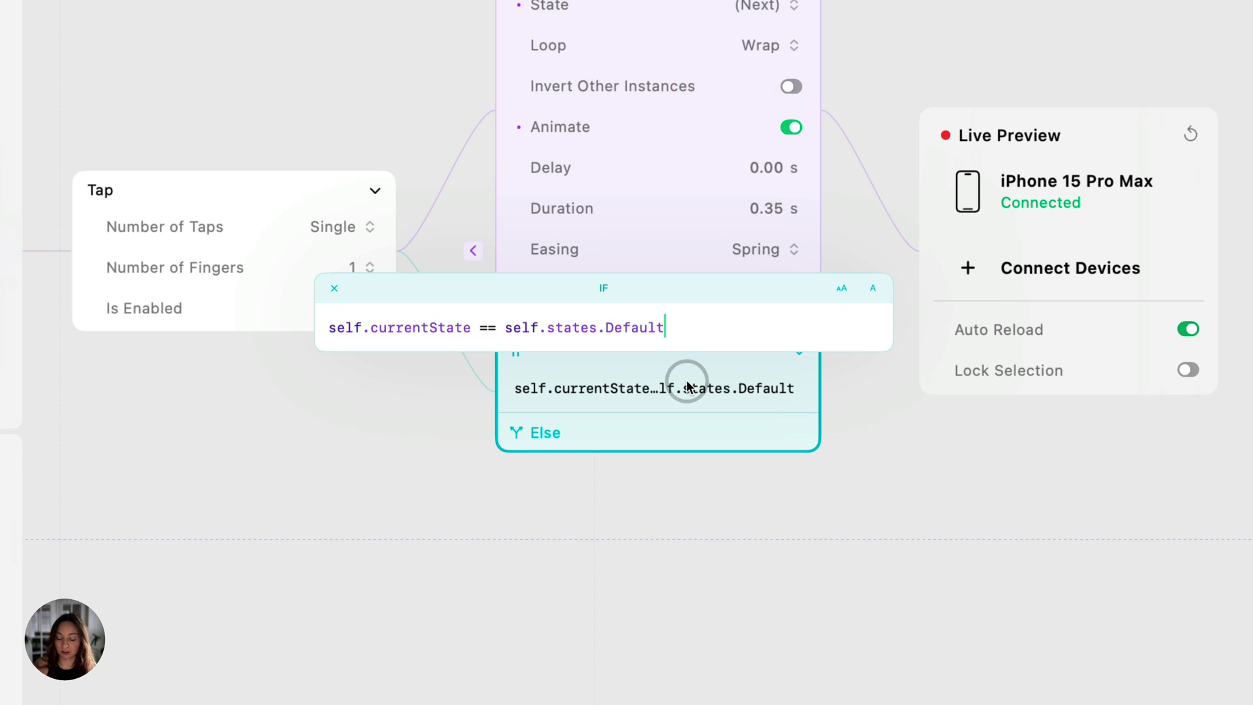
key("Return")
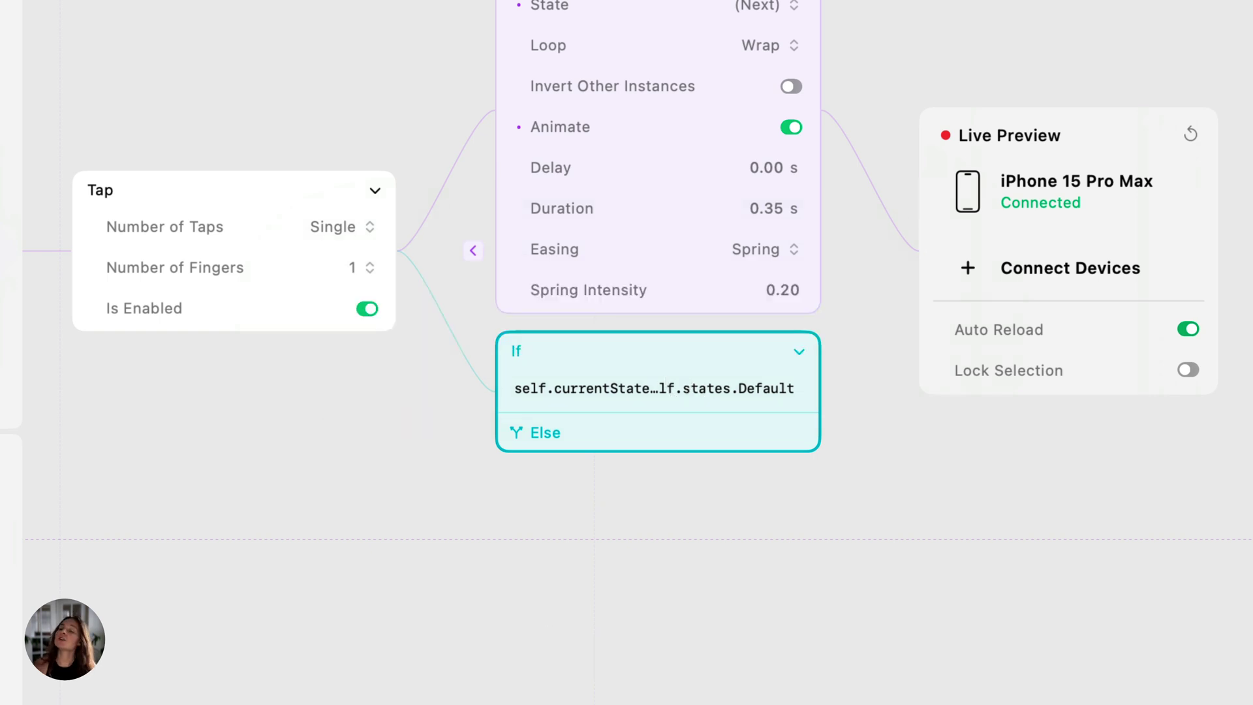
left_click(723, 386)
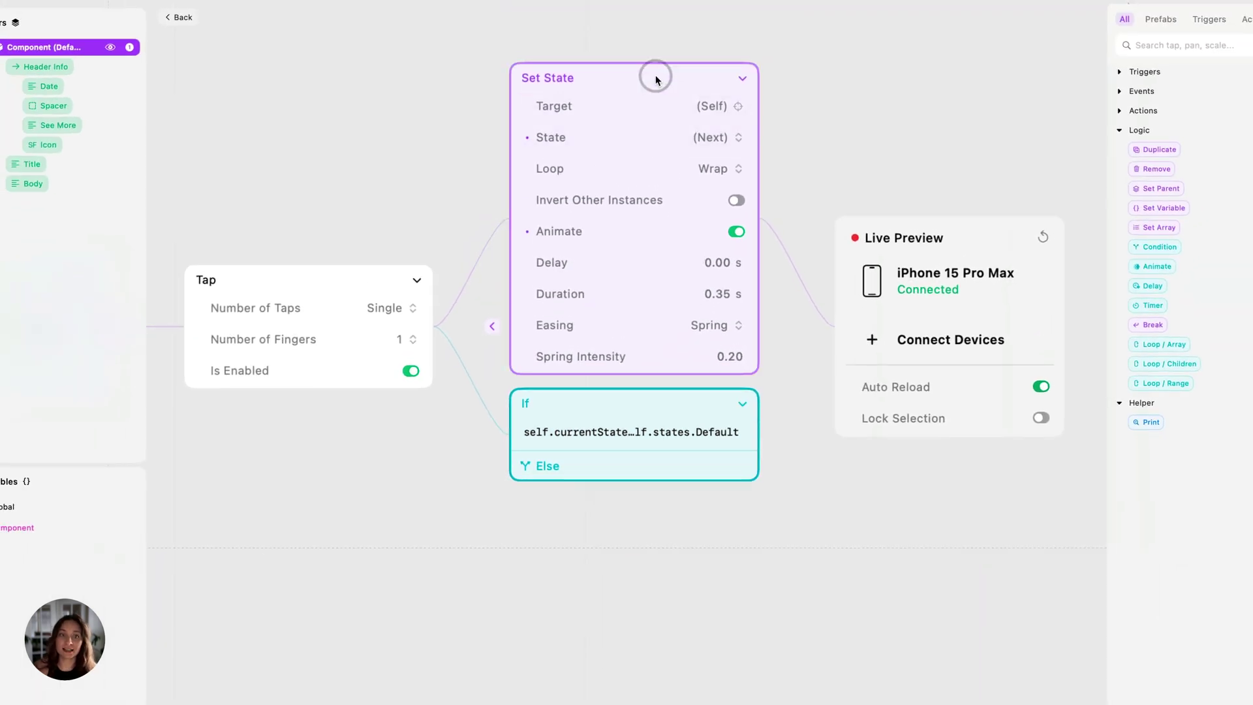
Attach the Set State action to the If branch and change its state from Next to Collapsed
left_click_drag(656, 80, 668, 430)
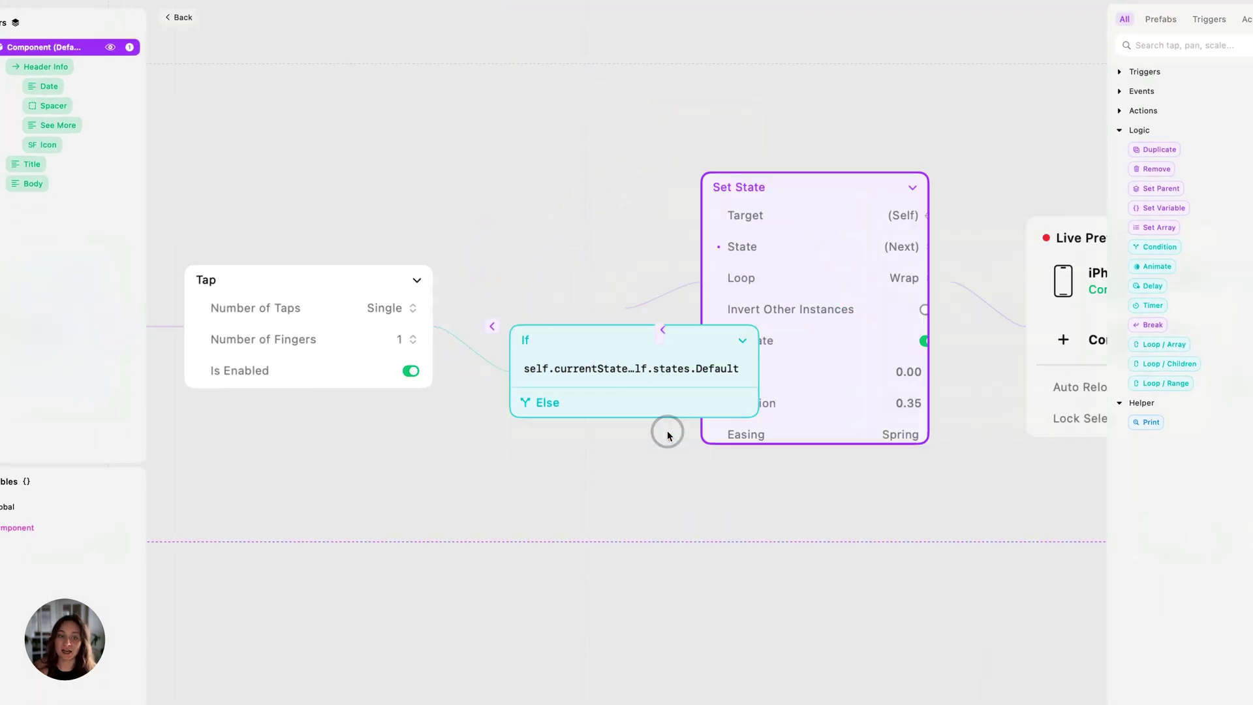
scroll(703, 450, "right", 4)
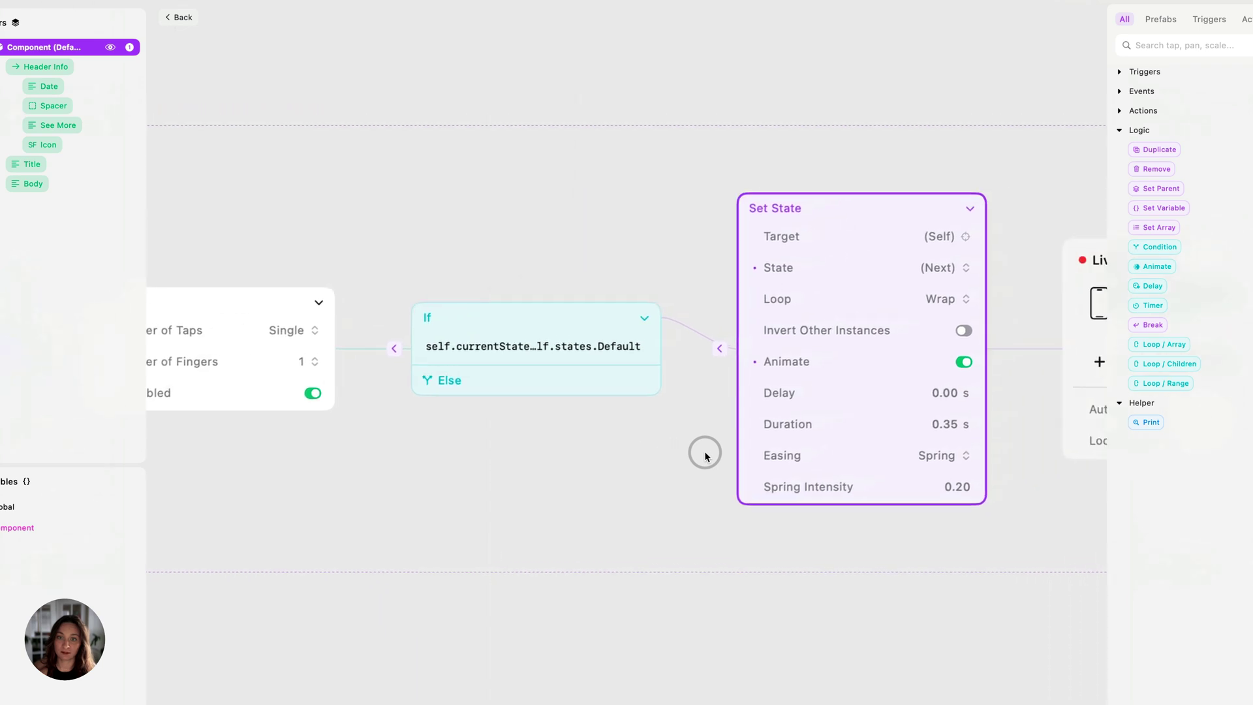
left_click(932, 272)
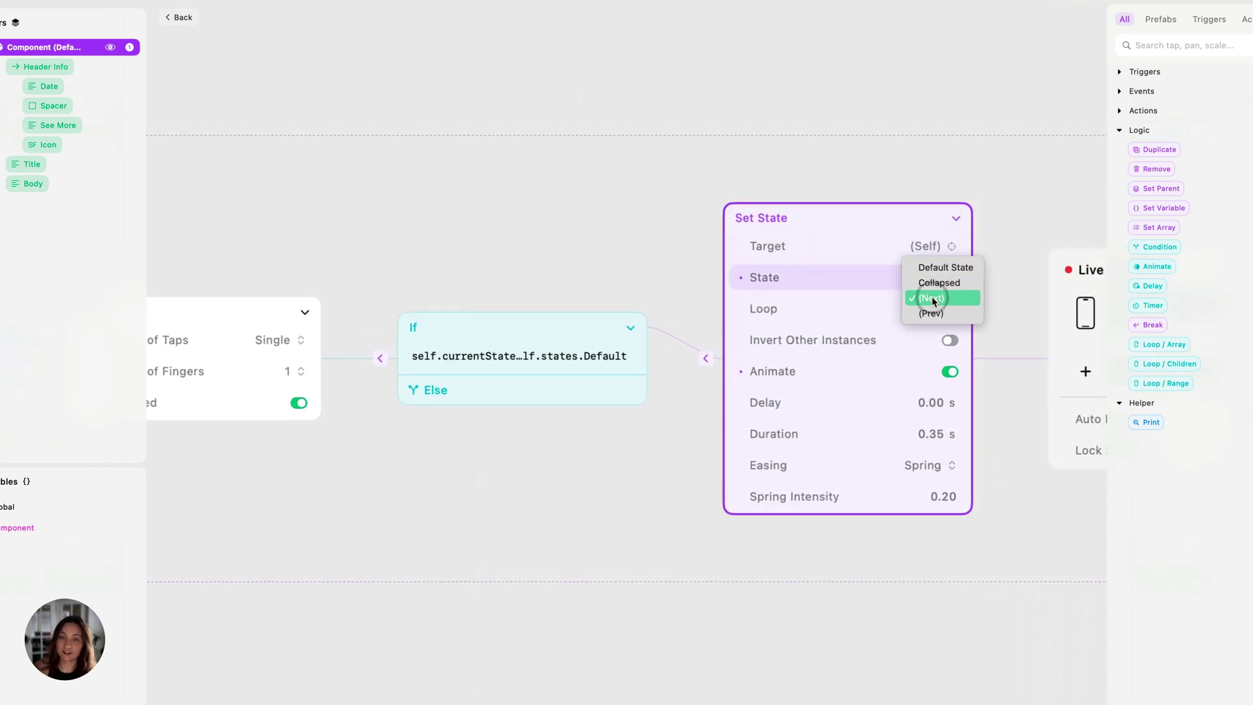
left_click(967, 282)
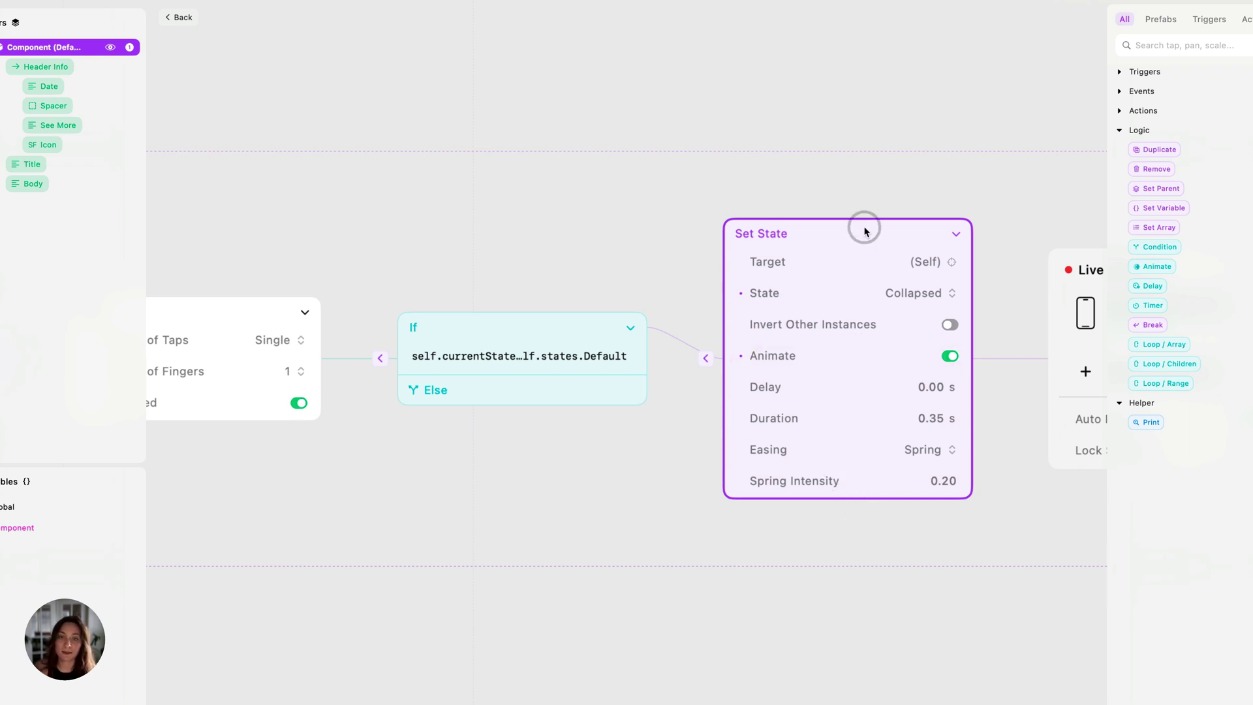
key("super")
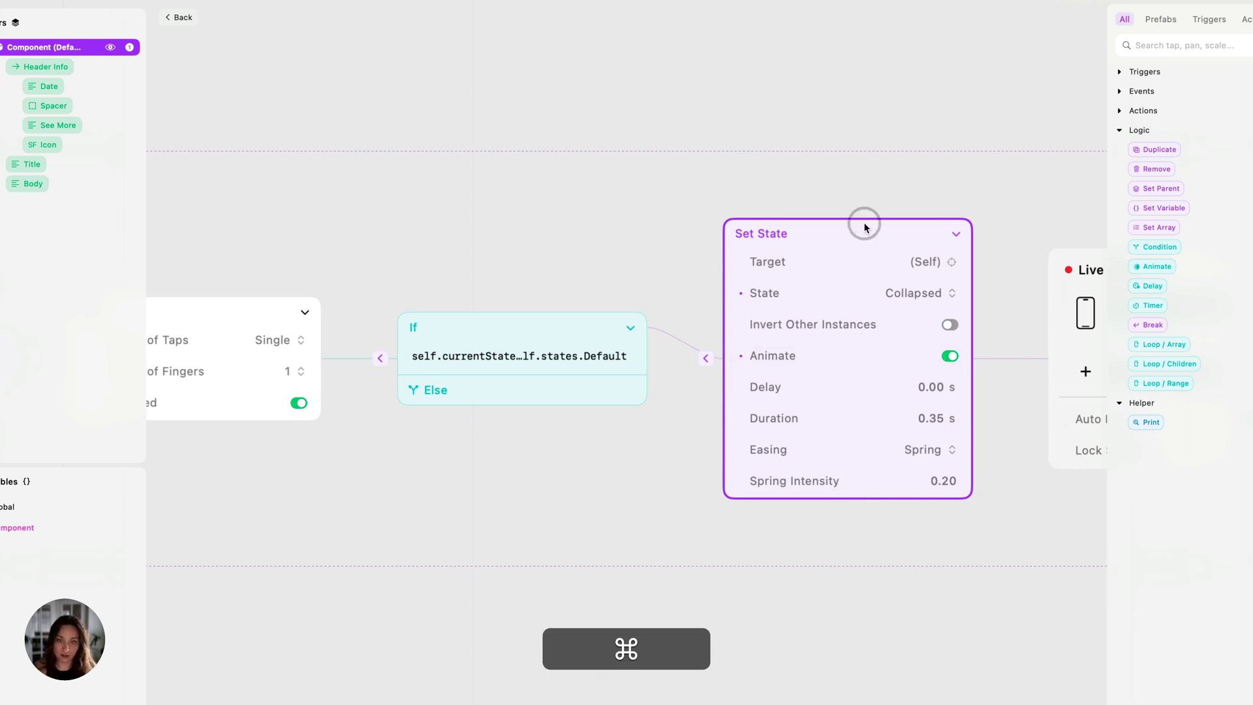
Duplicate Set State onto the Else branch and set its state to Default State
key("super+d")
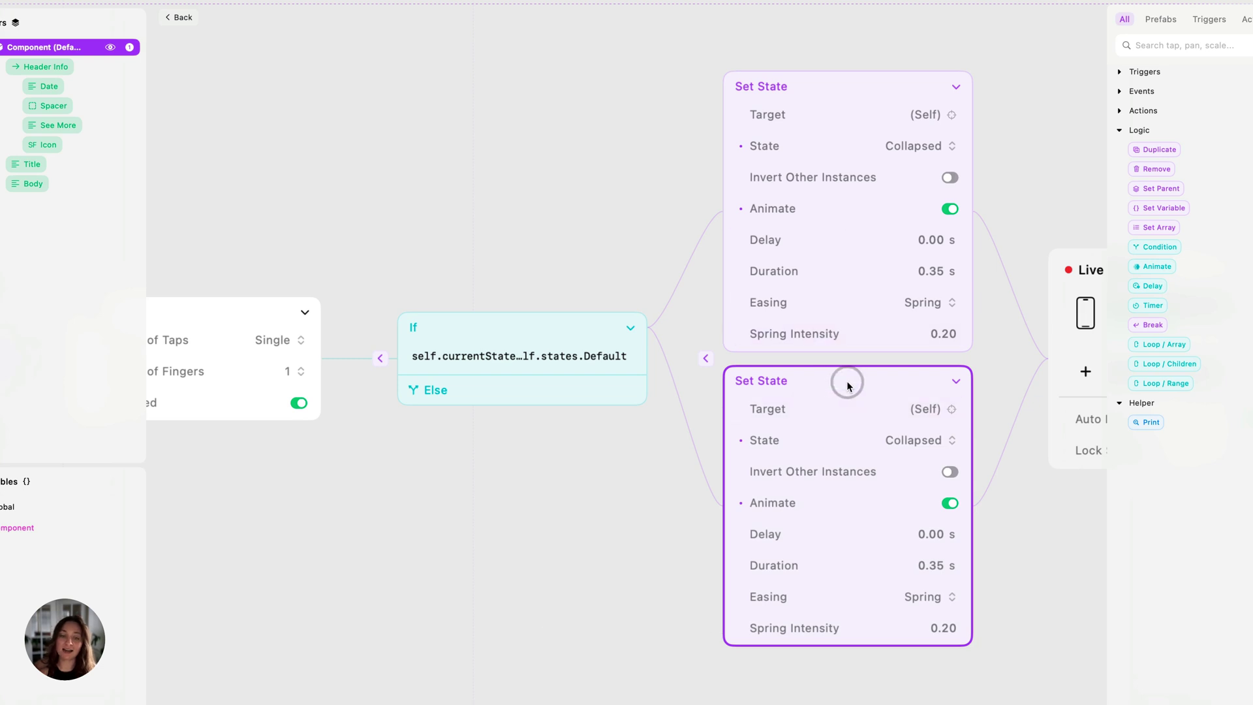
left_click_drag(847, 385, 577, 390)
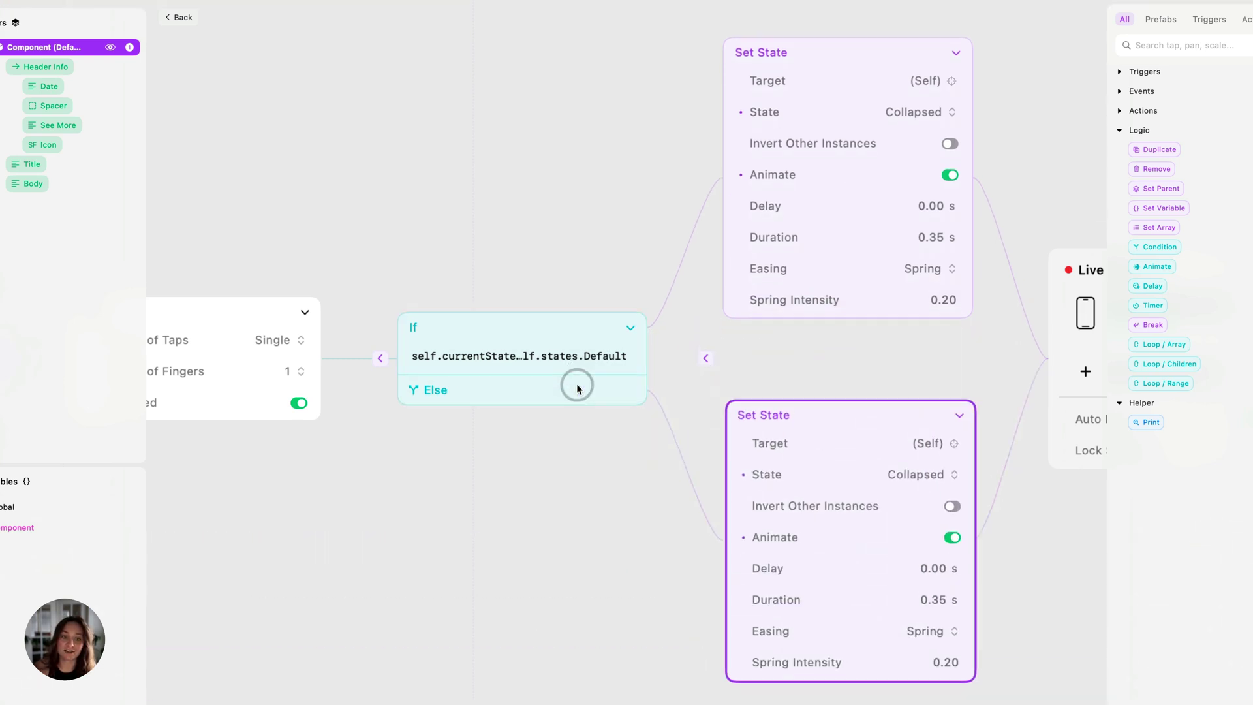
left_click(586, 360)
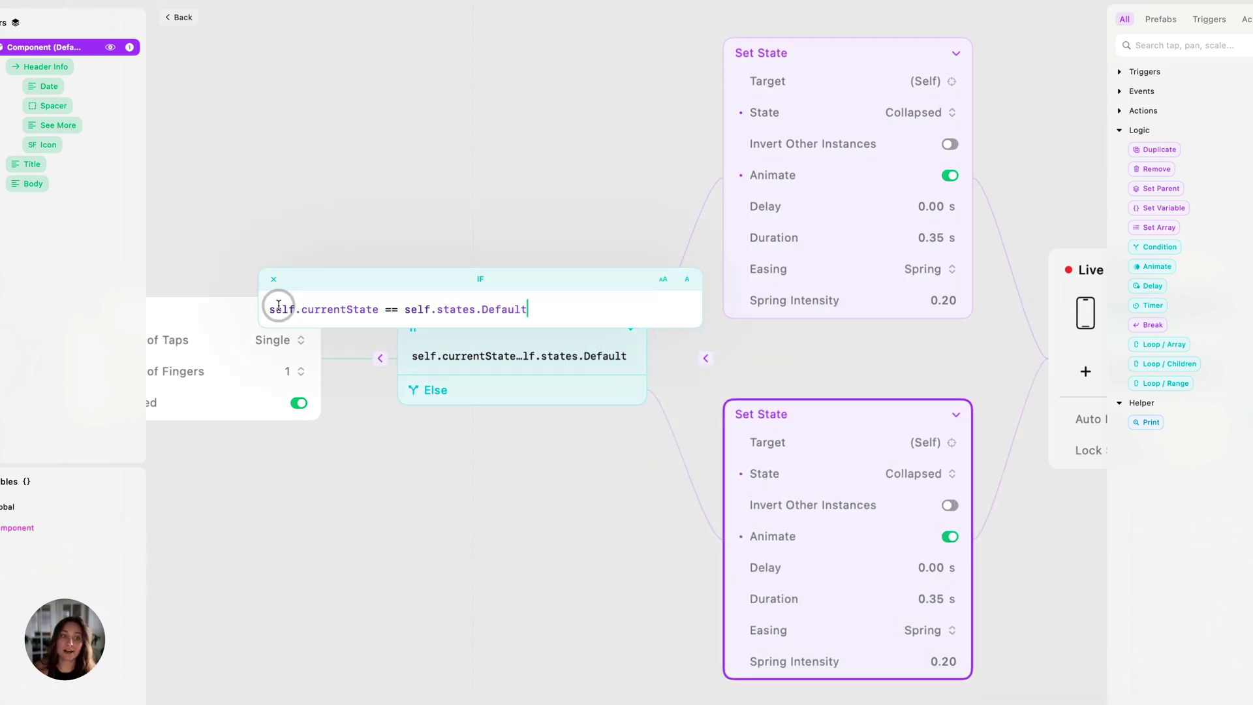
left_click_drag(279, 305, 539, 305)
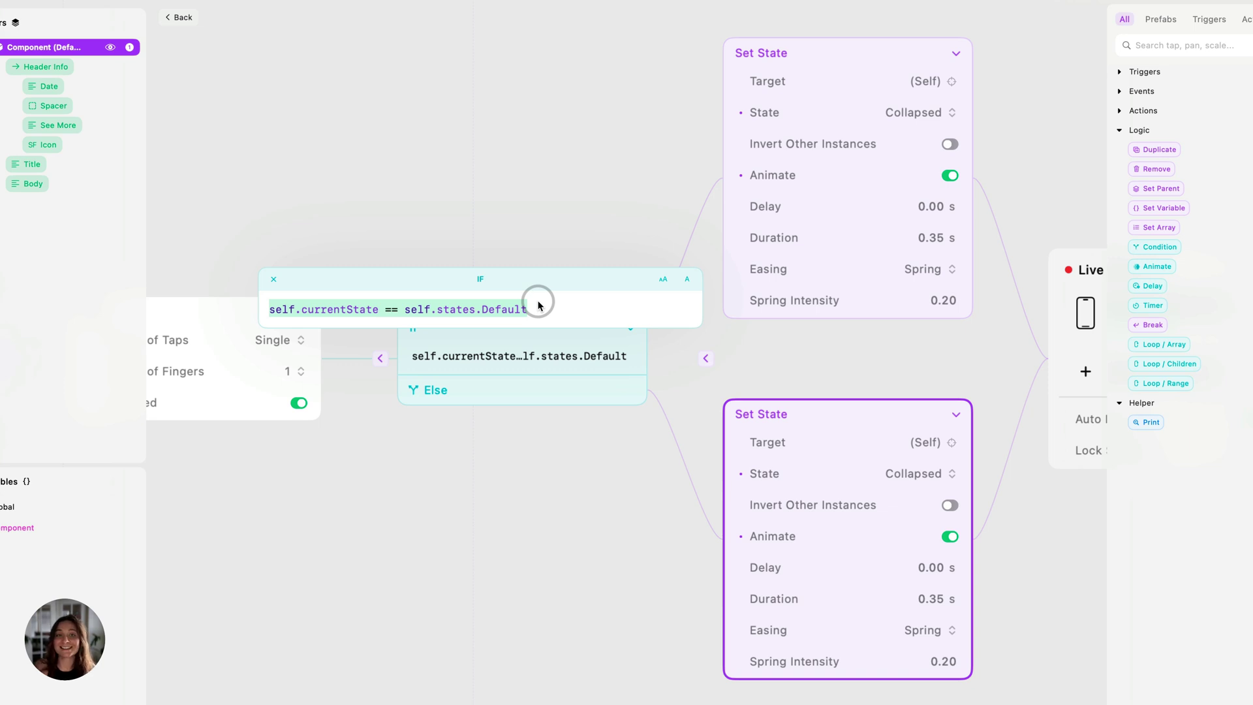
left_click(273, 279)
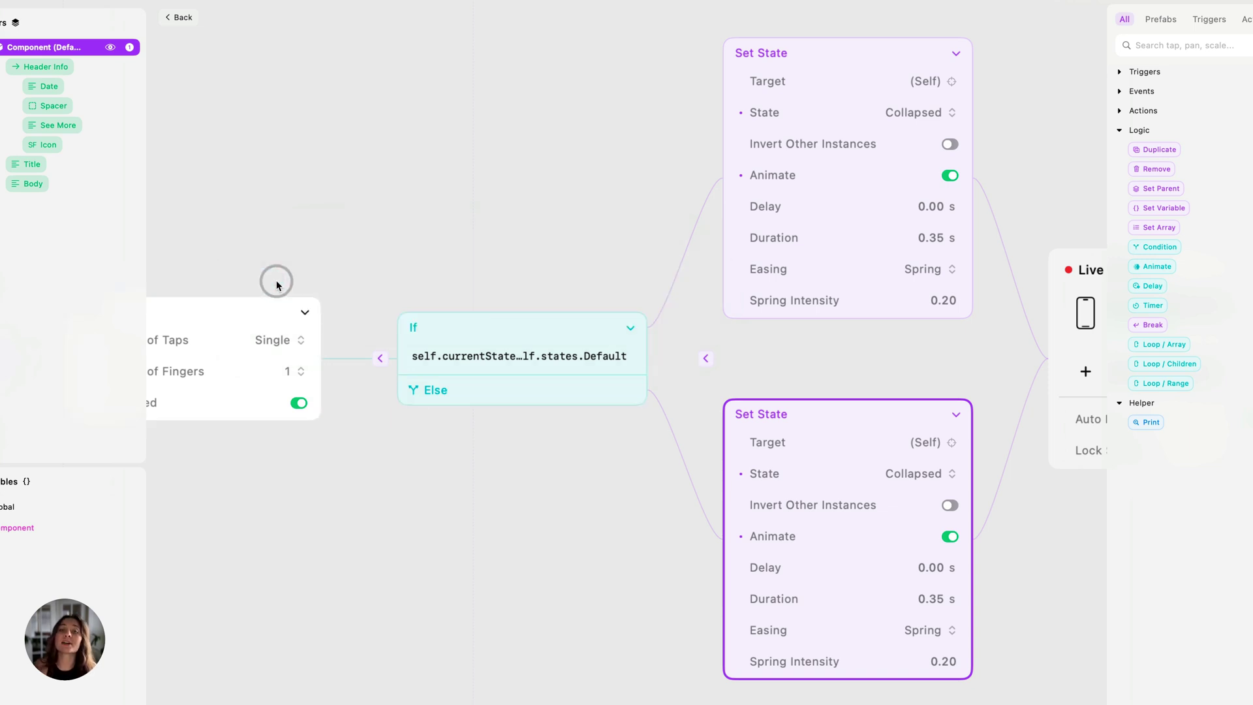
left_click(917, 475)
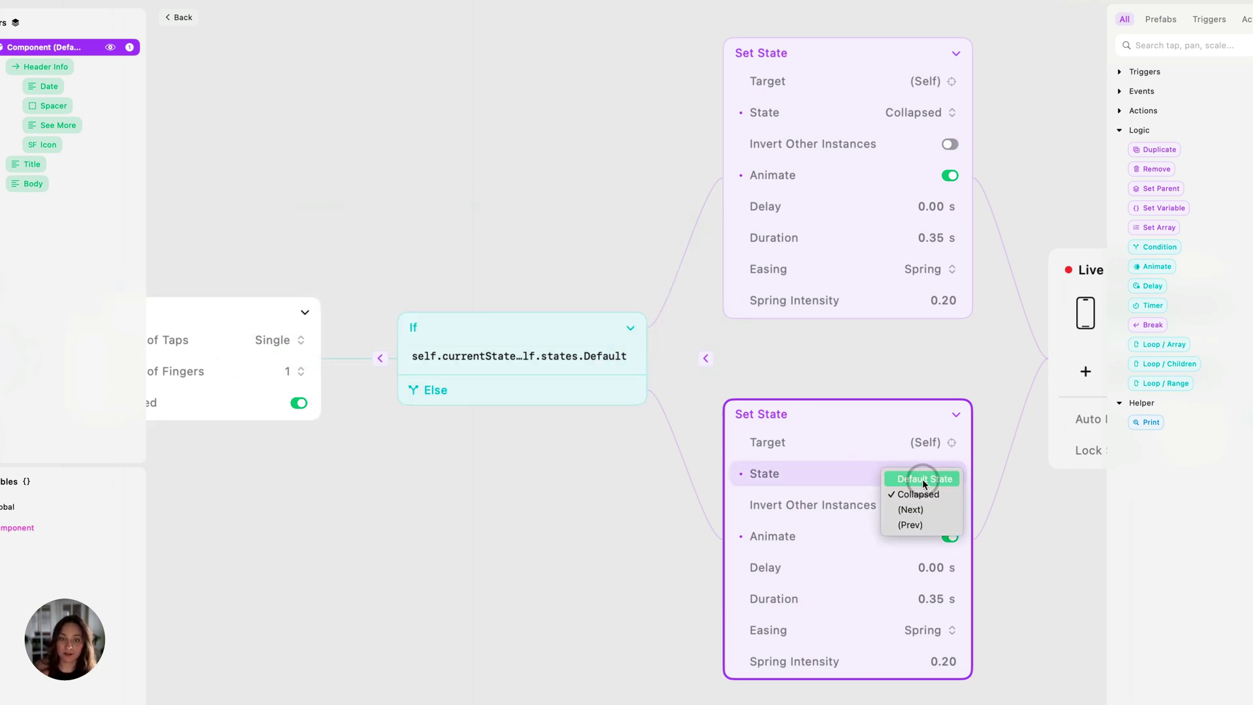
left_click(910, 479)
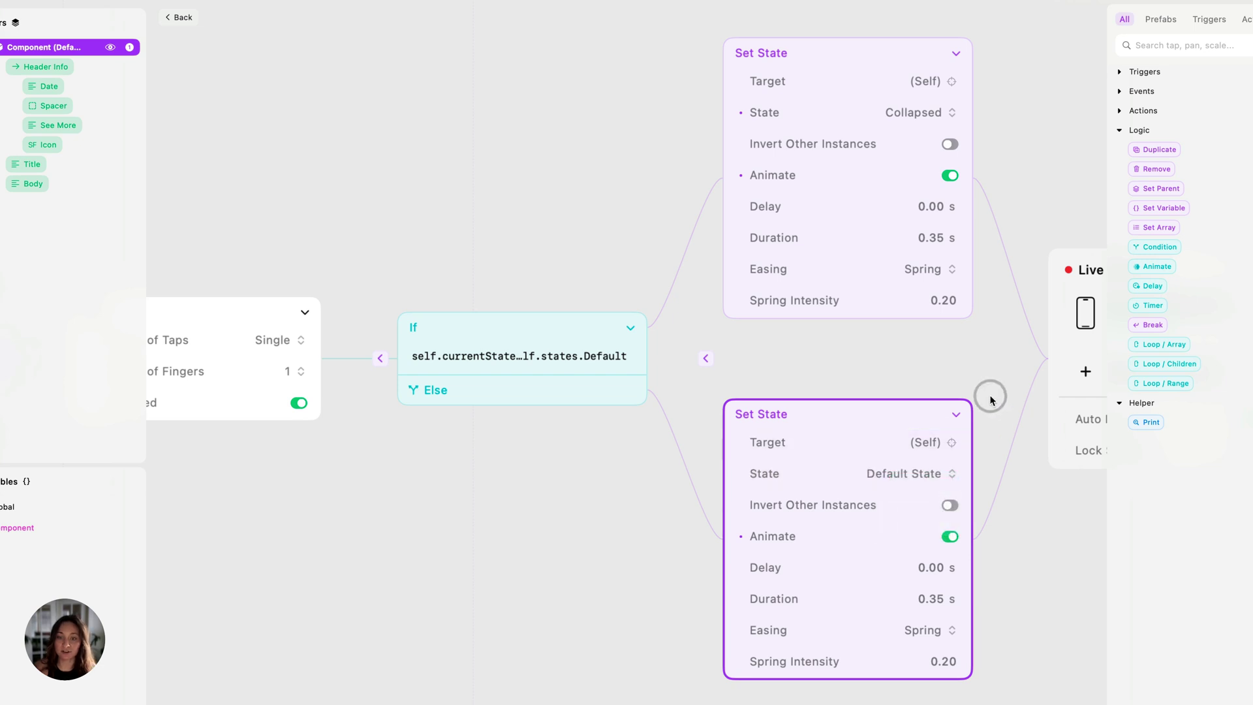